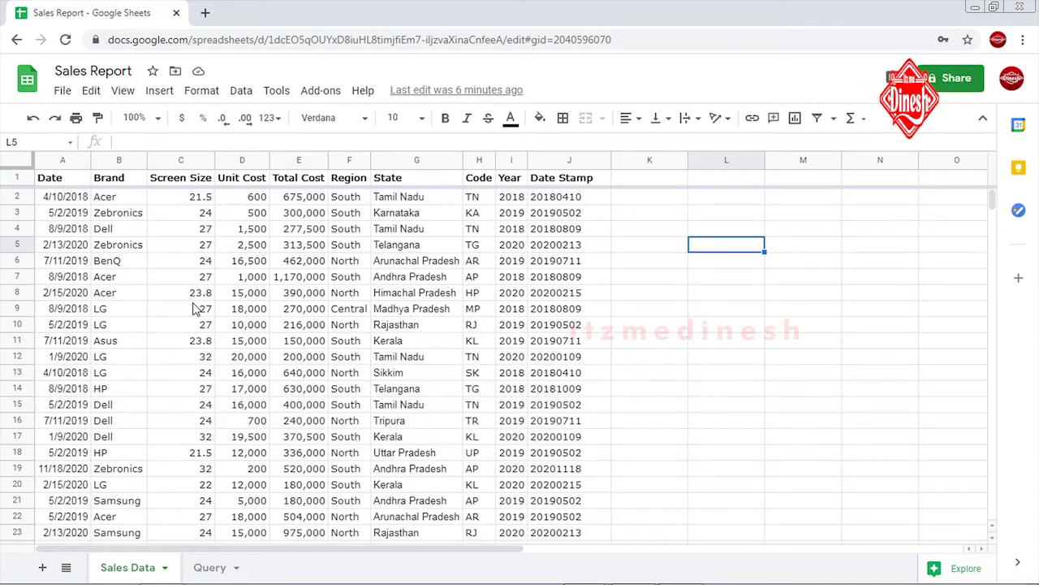
Select the Sales Data table A1:J20, then switch to the Query sheet showing 'select B, D, G'
{"action": "left_click", "coordinate": [520, 230]}
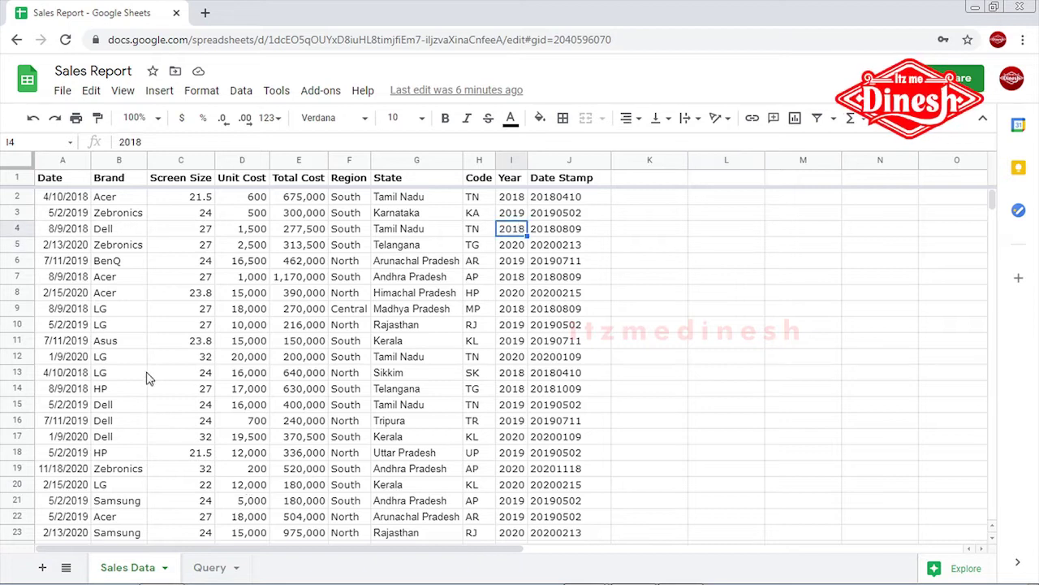
{"action": "left_click_drag", "start_coordinate": [72, 182], "coordinate": [601, 491]}
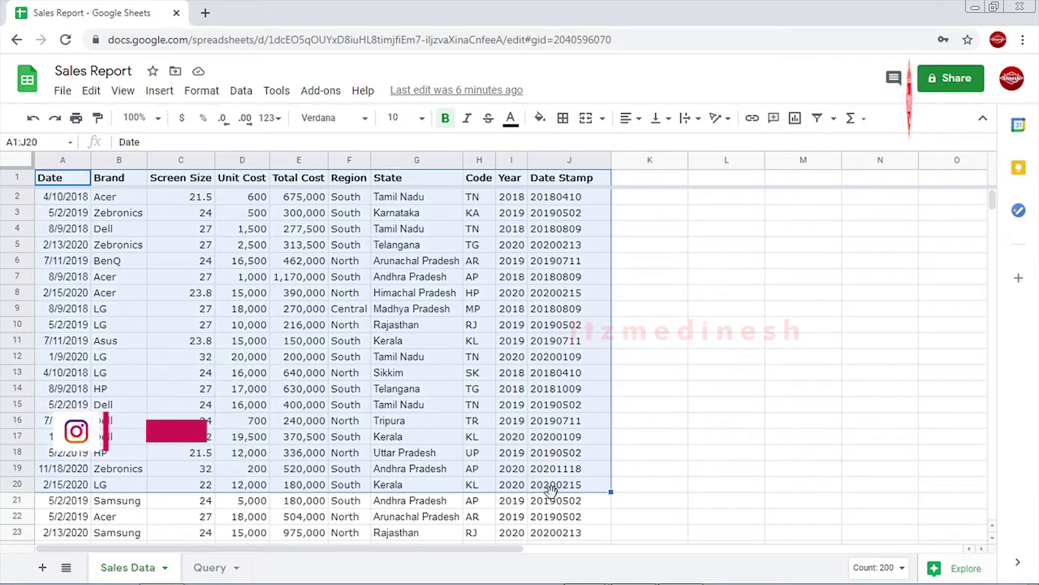
{"action": "left_click", "coordinate": [649, 341]}
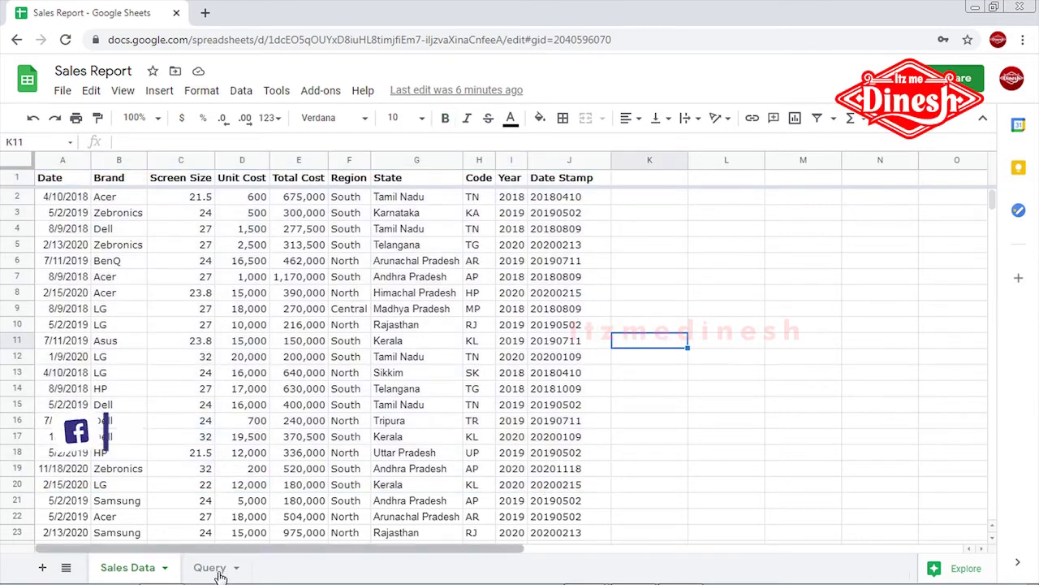
{"action": "left_click", "coordinate": [213, 568]}
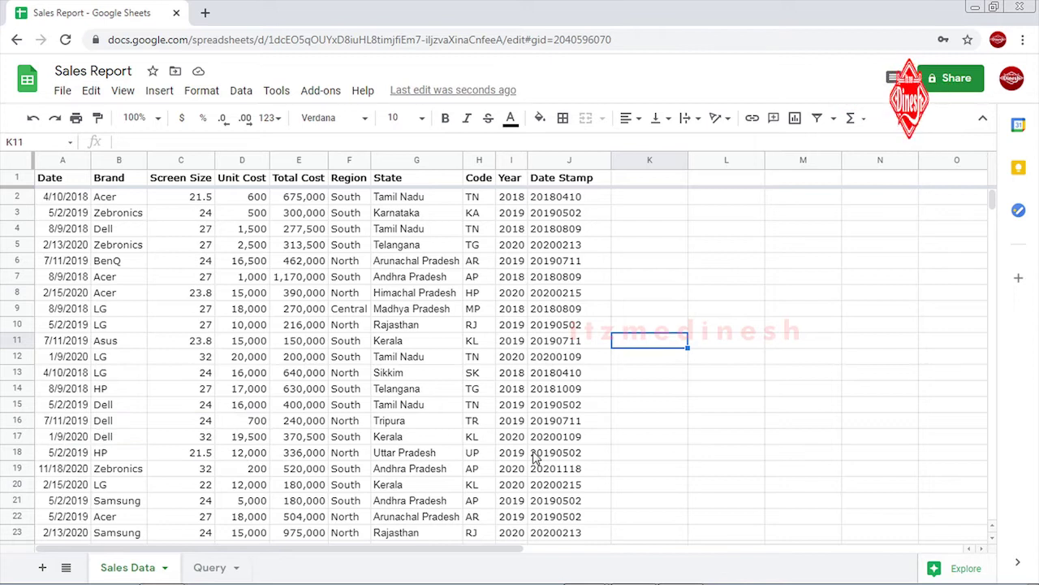
{"action": "left_click", "coordinate": [213, 570]}
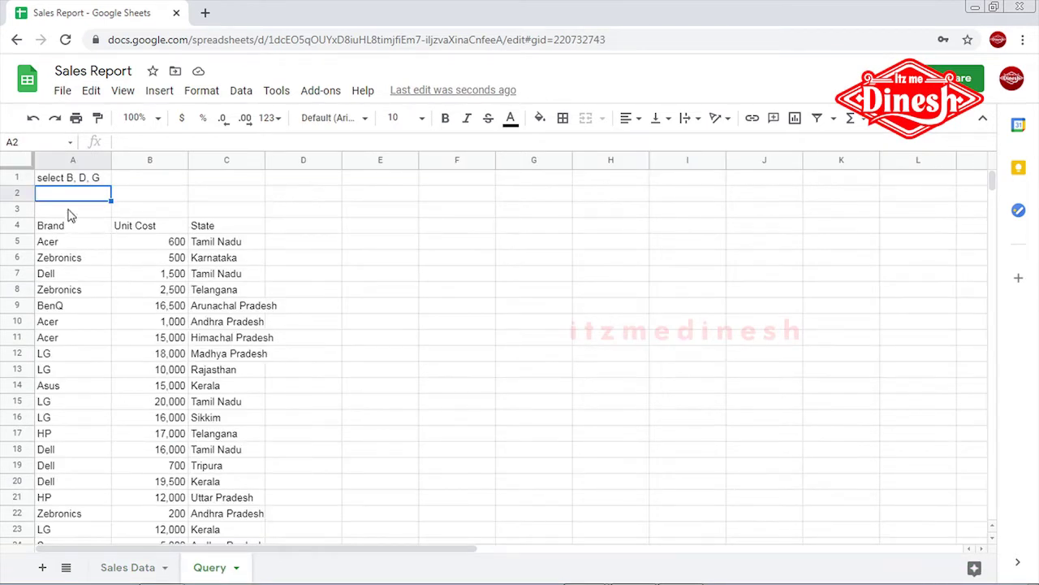
{"action": "left_click", "coordinate": [65, 229]}
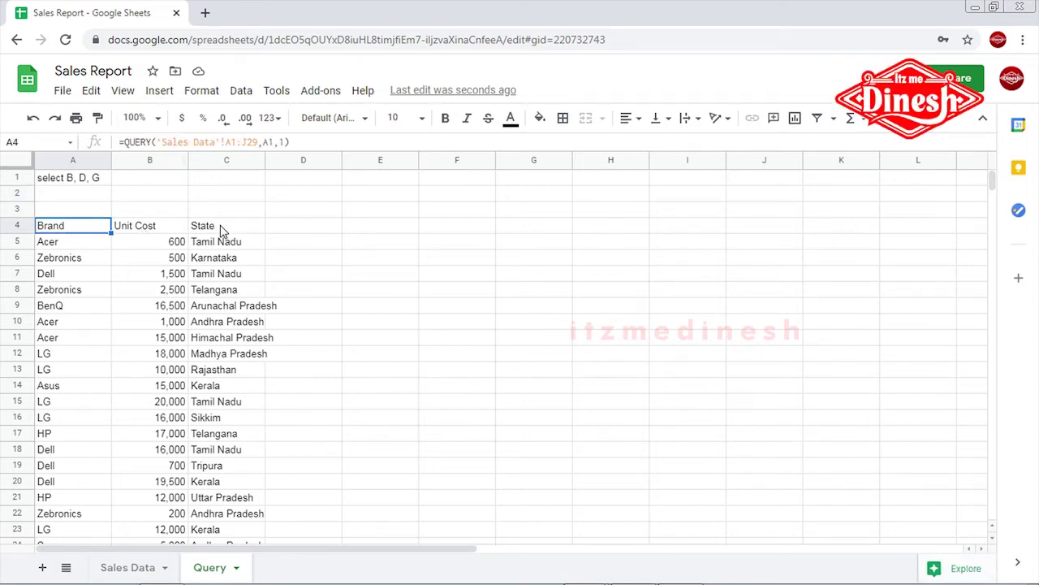
{"action": "left_click", "coordinate": [128, 570]}
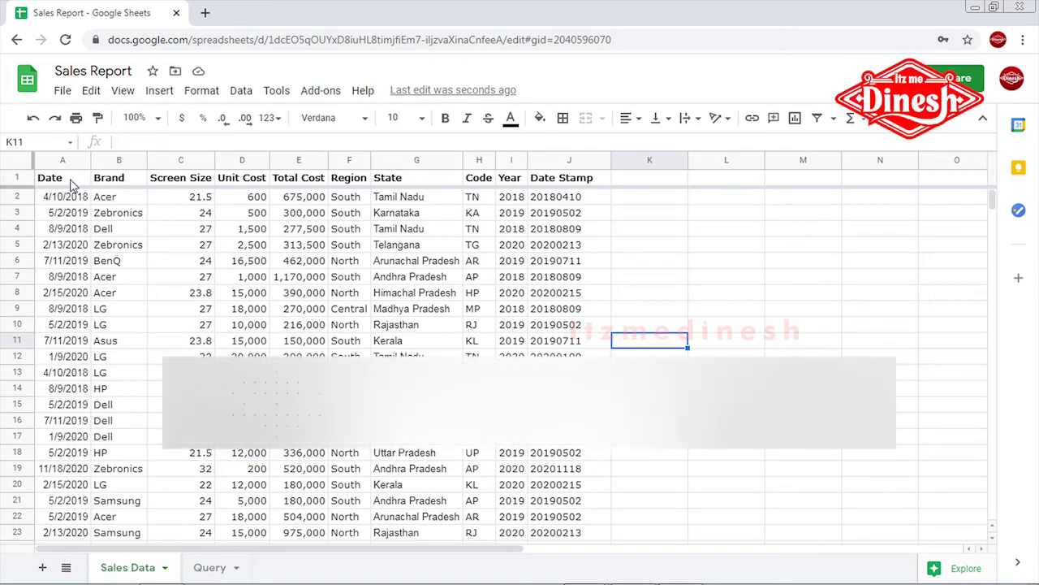
{"action": "left_click_drag", "start_coordinate": [49, 177], "coordinate": [570, 452]}
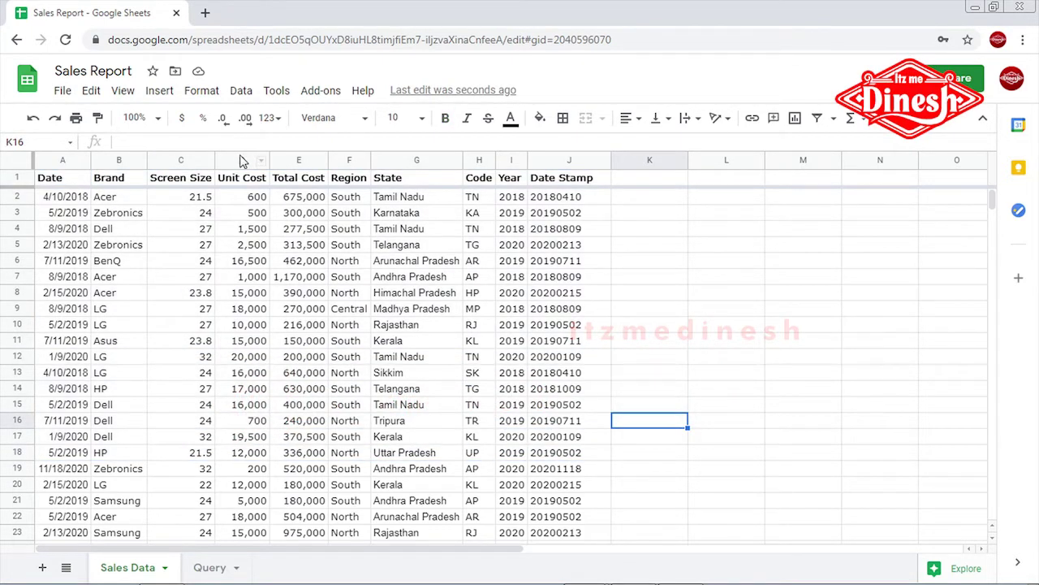
{"action": "left_click", "coordinate": [241, 160]}
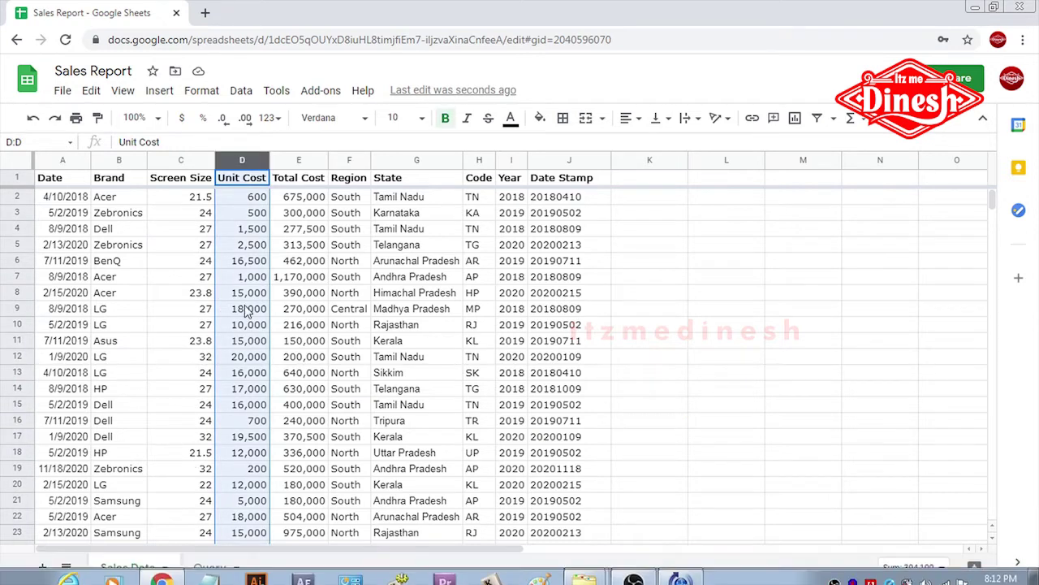
{"action": "left_click", "coordinate": [256, 422]}
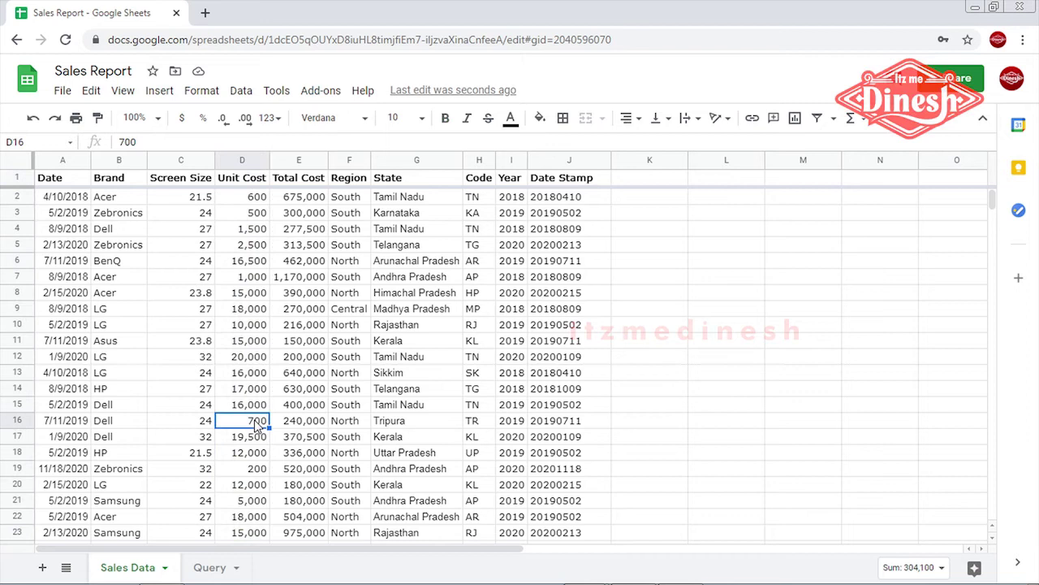
{"action": "left_click", "coordinate": [256, 213]}
{"action": "left_click", "coordinate": [256, 201]}
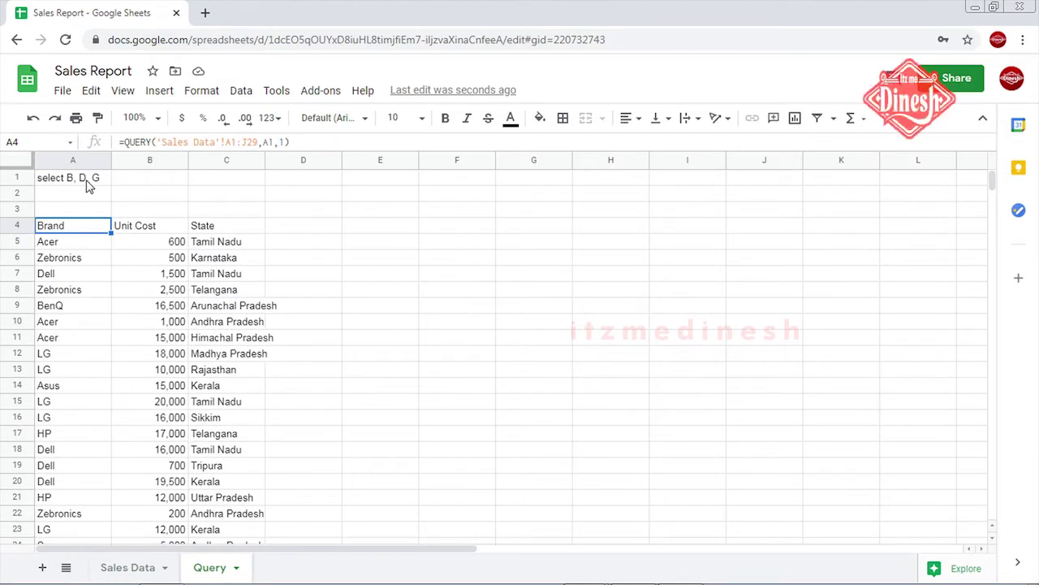
Change A1's query to 'select B, D WHERE D = 500', leaving a single Zebronics row at 500
{"action": "left_click", "coordinate": [82, 183]}
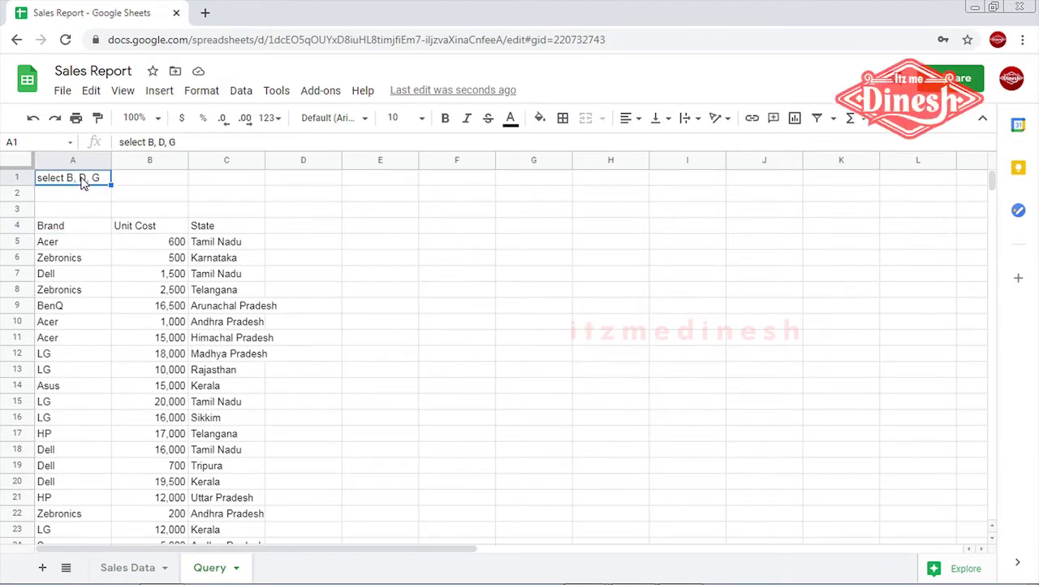
{"action": "left_click", "coordinate": [185, 142]}
{"action": "key", "text": "BackSpace"}
{"action": "key", "text": "BackSpace"}
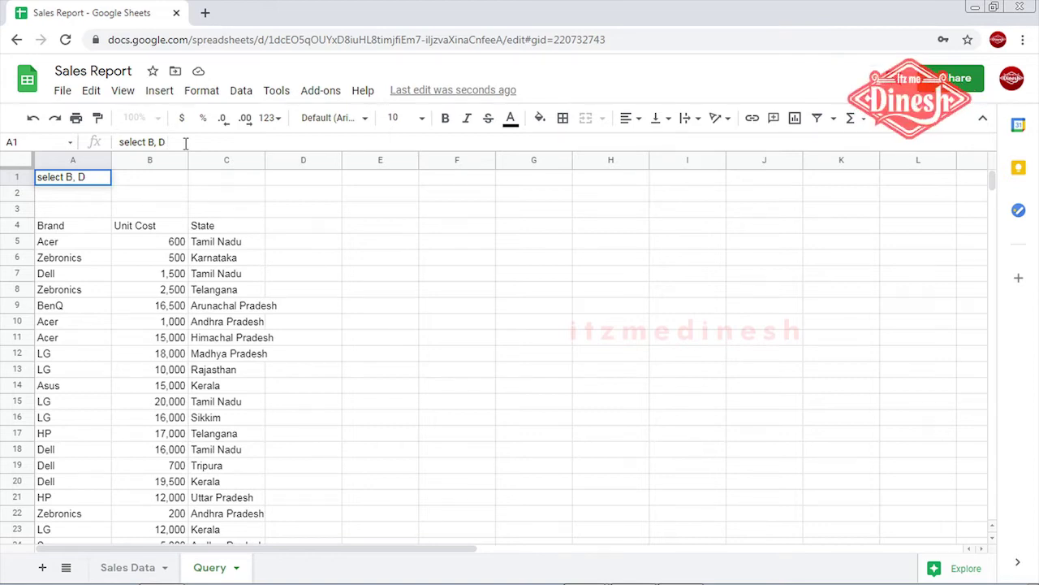
{"action": "type", "text": "WHERE D "}
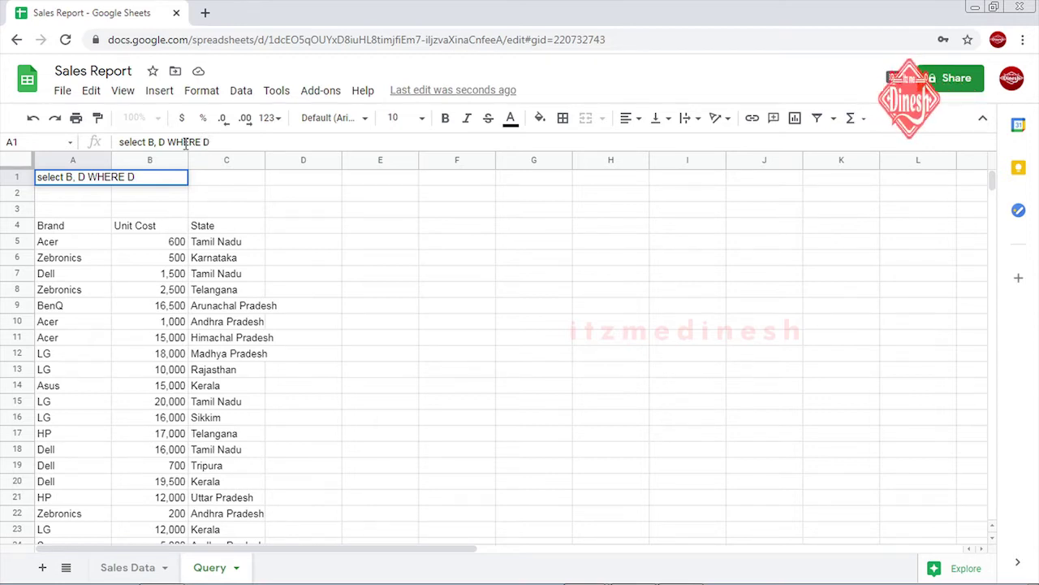
{"action": "type", "text": "="}
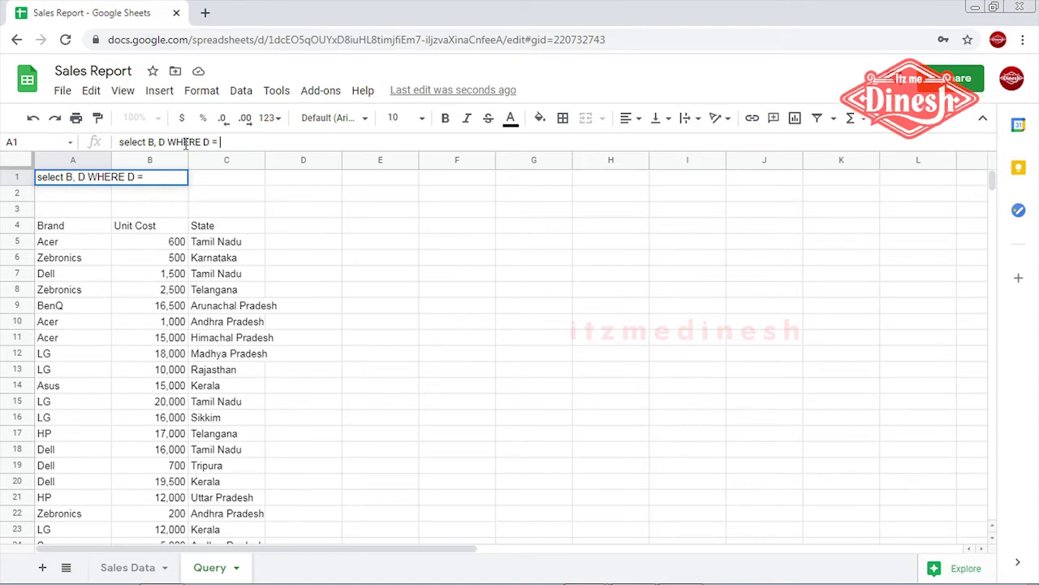
{"action": "type", "text": " 500"}
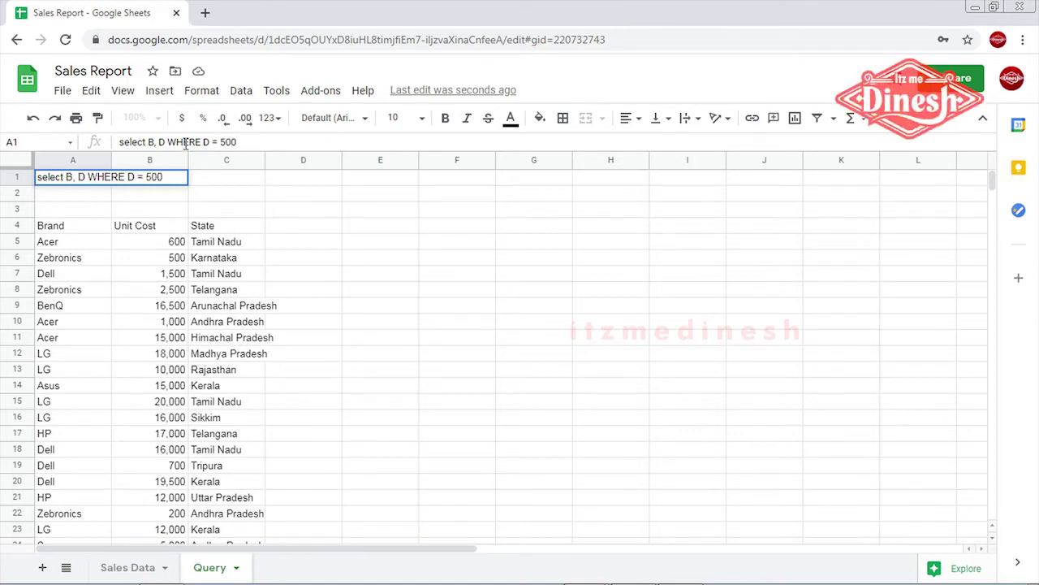
{"action": "key", "text": "Return"}
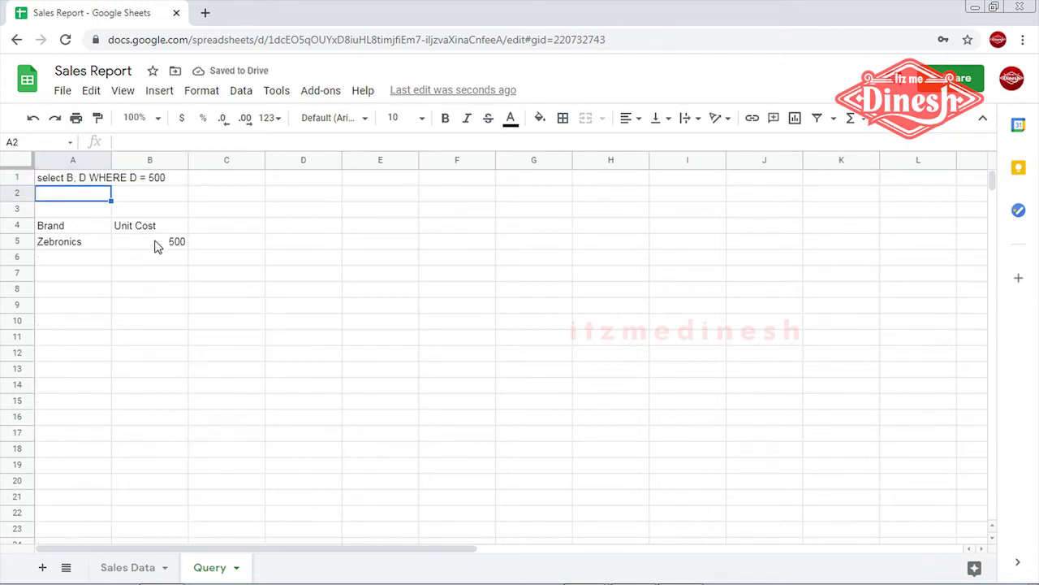
{"action": "left_click", "coordinate": [155, 241]}
Change the query to 'select B, D WHERE D > 1000' and go back to Sales Data
{"action": "left_click", "coordinate": [85, 178]}
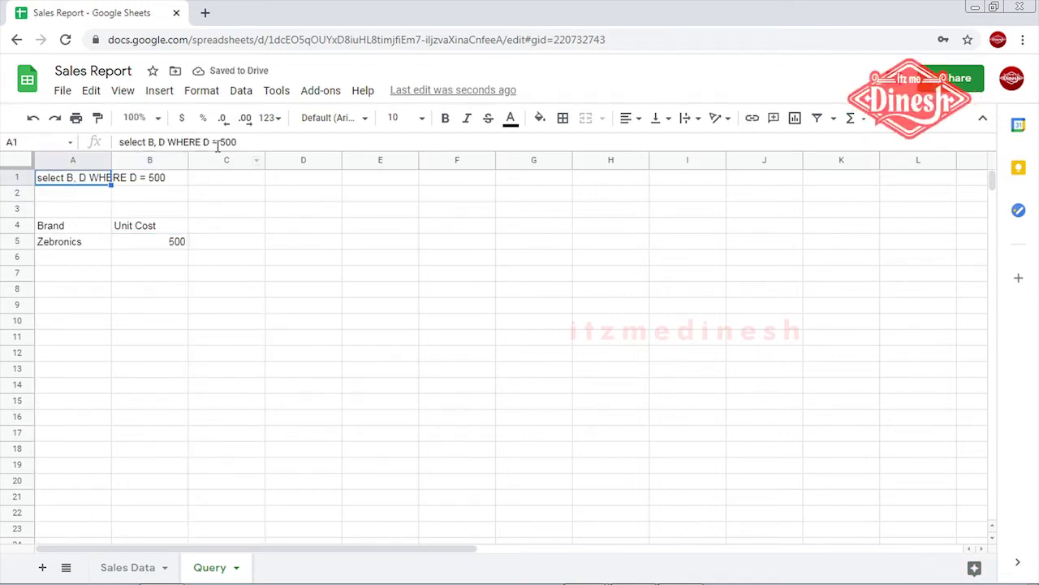
{"action": "left_click", "coordinate": [215, 142]}
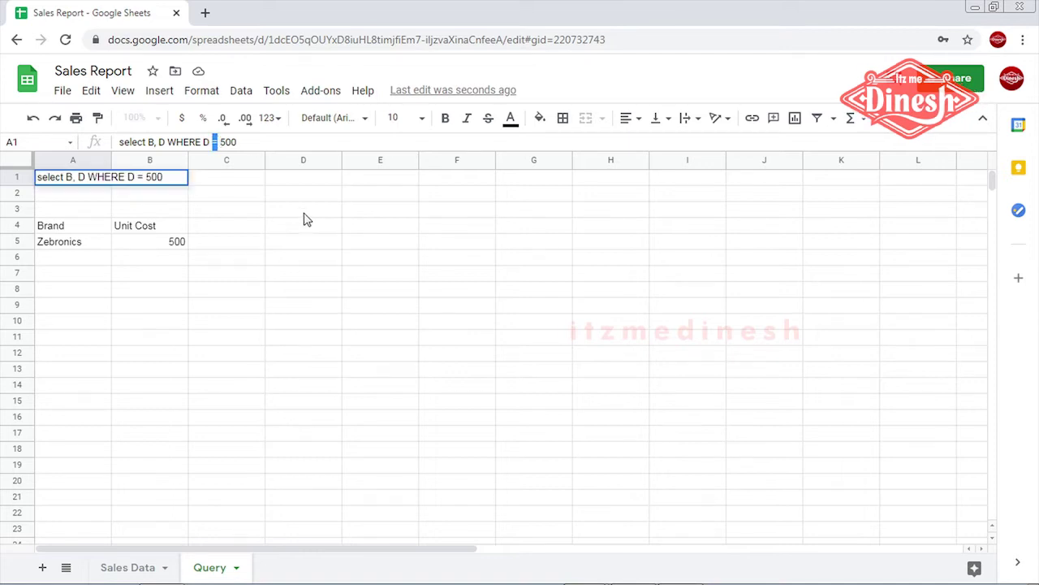
{"action": "type", "text": ">"}
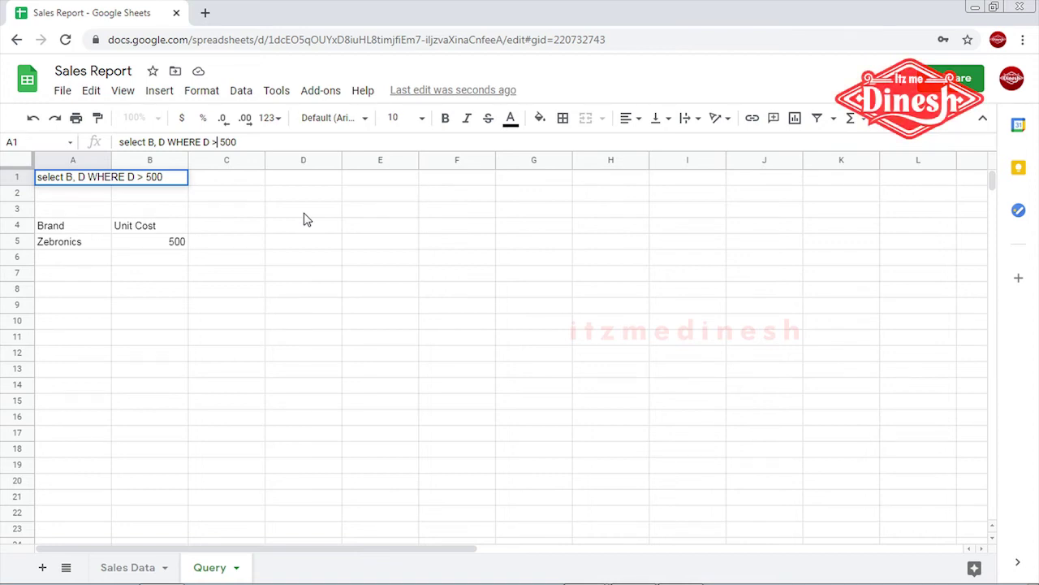
{"action": "key", "text": "shift+Right"}
{"action": "key", "text": "shift+Right"}
{"action": "key", "text": "shift+Right"}
{"action": "type", "text": "1"}
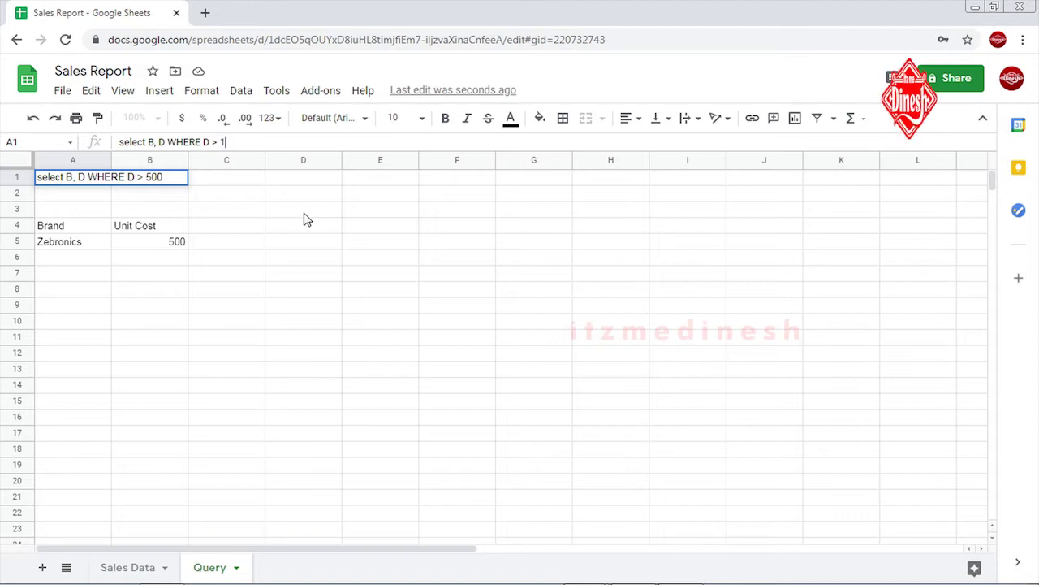
{"action": "type", "text": "000"}
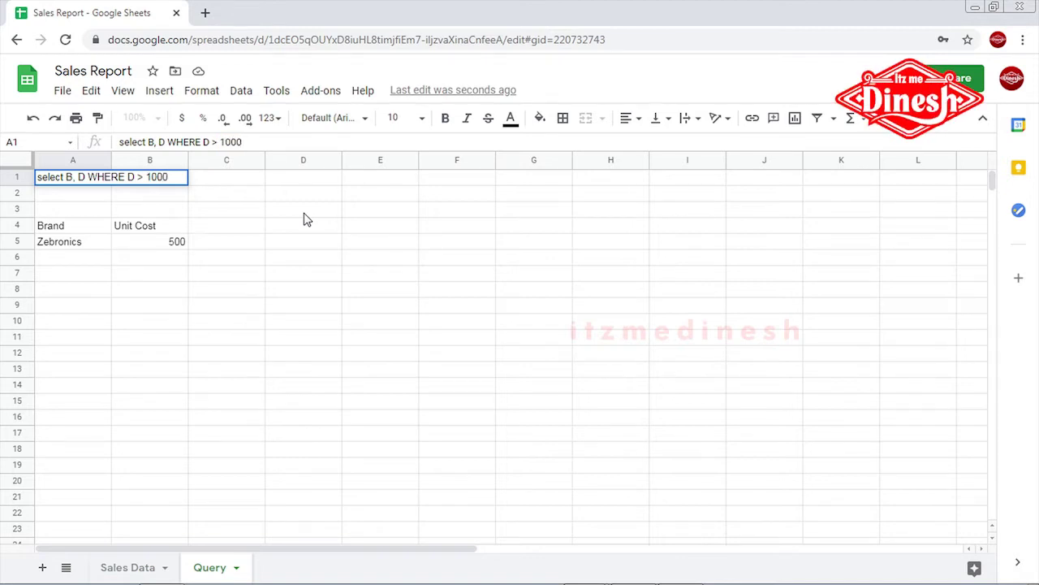
{"action": "key", "text": "Return"}
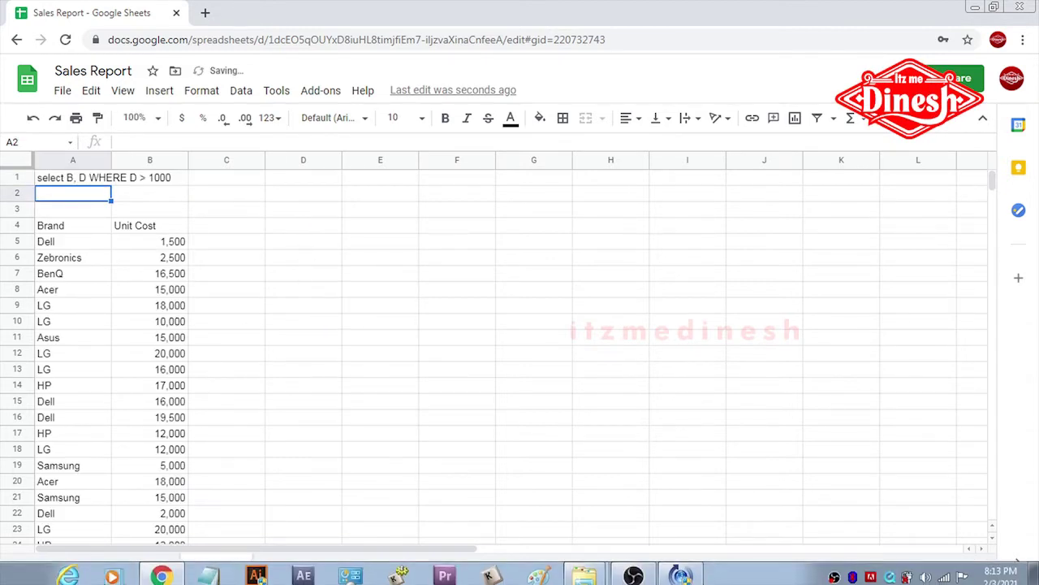
{"action": "left_click", "coordinate": [126, 571]}
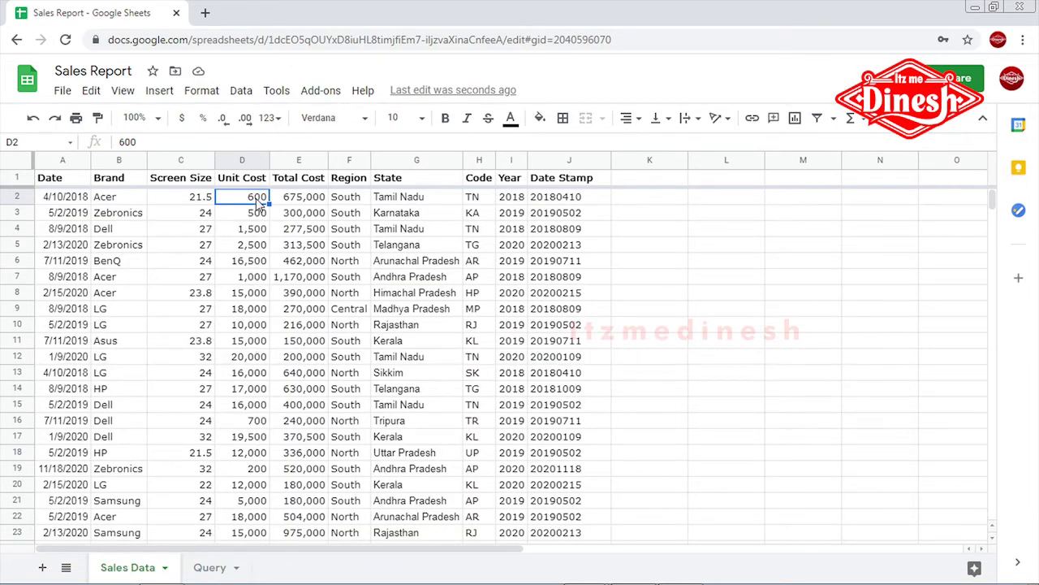
{"action": "scroll", "coordinate": [286, 357], "scroll_direction": "down", "scroll_amount": 2}
{"action": "scroll", "coordinate": [285, 361], "scroll_direction": "down", "scroll_amount": 3}
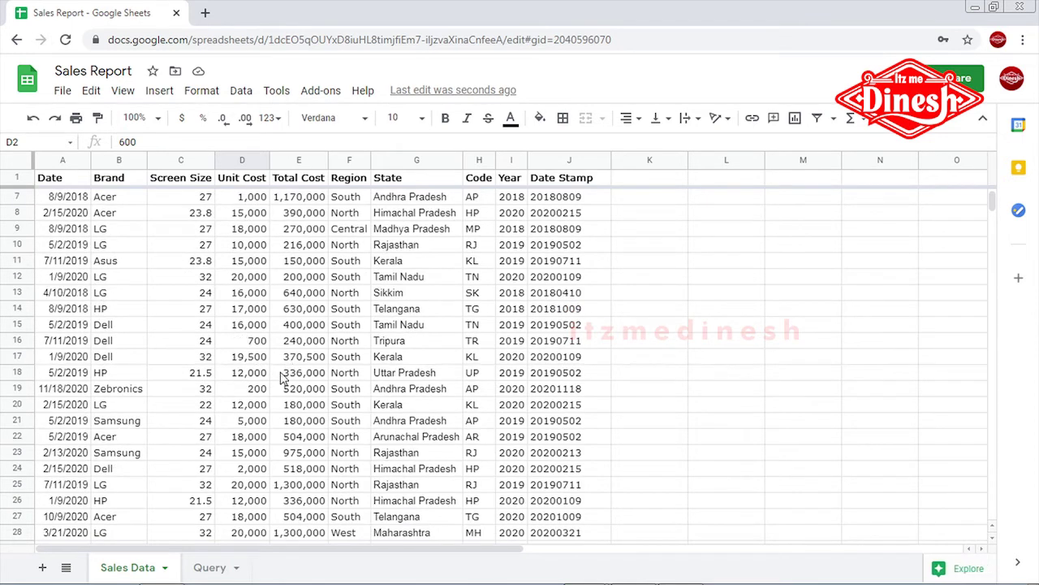
{"action": "left_click", "coordinate": [264, 396]}
{"action": "scroll", "coordinate": [264, 397], "scroll_direction": "down", "scroll_amount": 3}
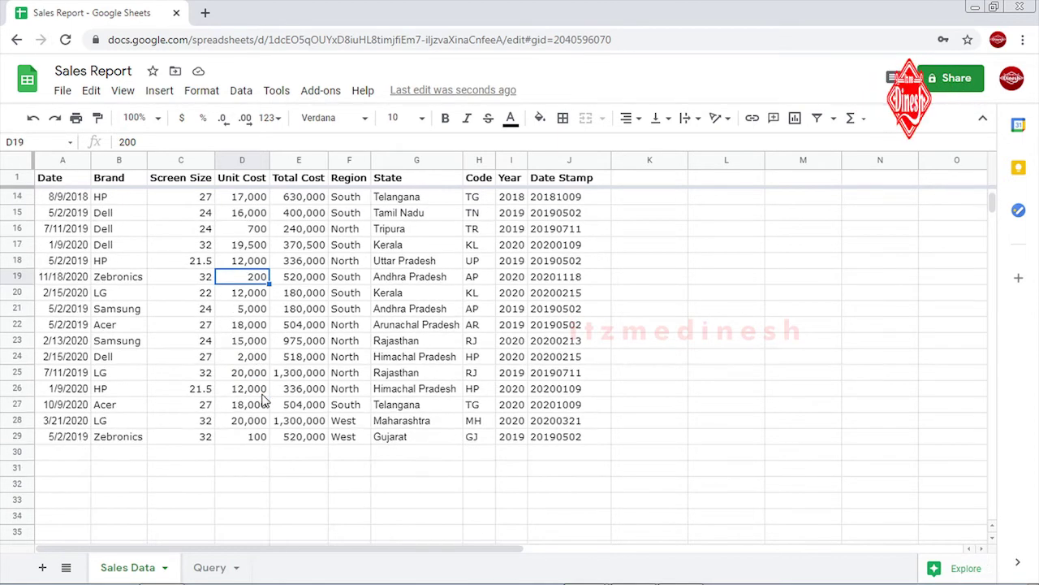
{"action": "left_click", "coordinate": [257, 443]}
{"action": "scroll", "coordinate": [269, 374], "scroll_direction": "up", "scroll_amount": 5}
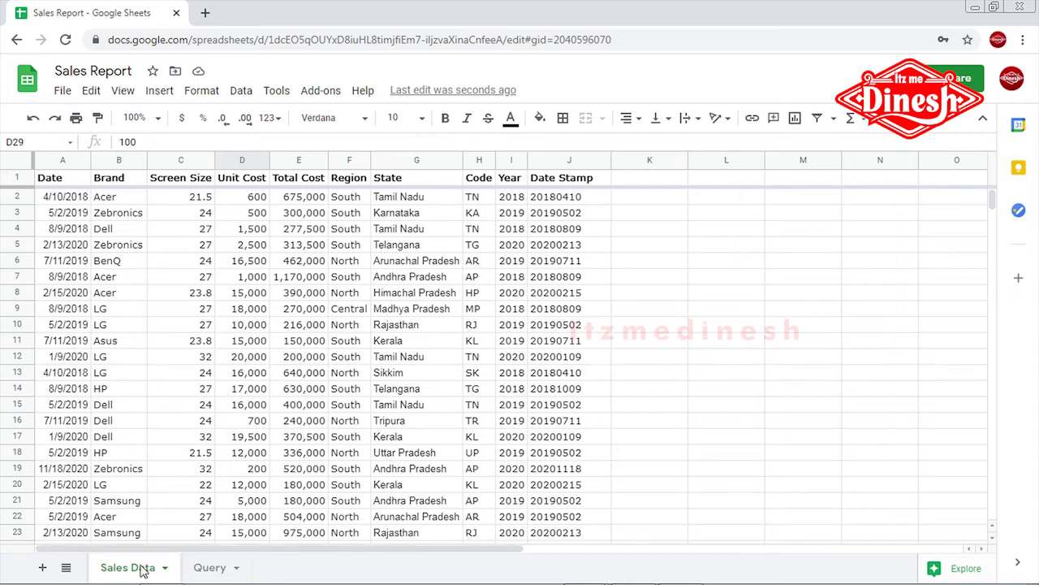
Return to the Query sheet and review the unit costs returned above 1000
{"action": "left_click", "coordinate": [209, 570]}
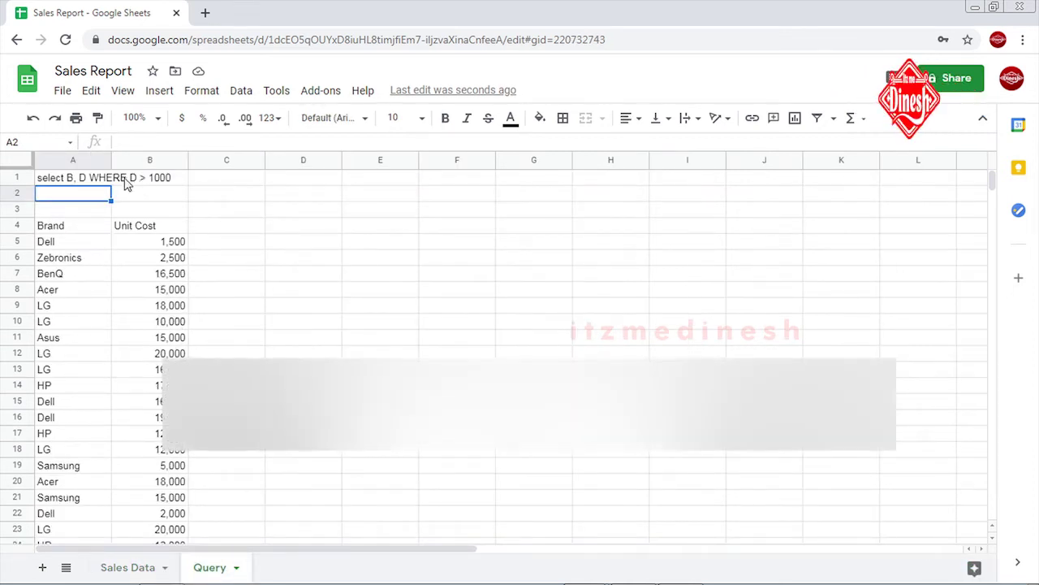
{"action": "key", "text": "Up"}
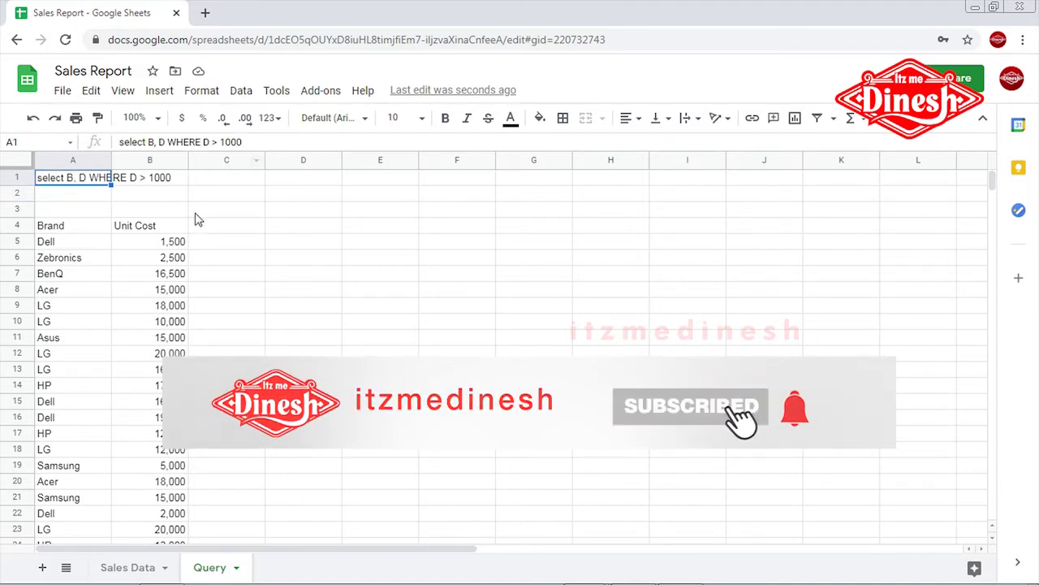
{"action": "left_click", "coordinate": [177, 247]}
{"action": "left_click_drag", "start_coordinate": [162, 471], "coordinate": [158, 519]}
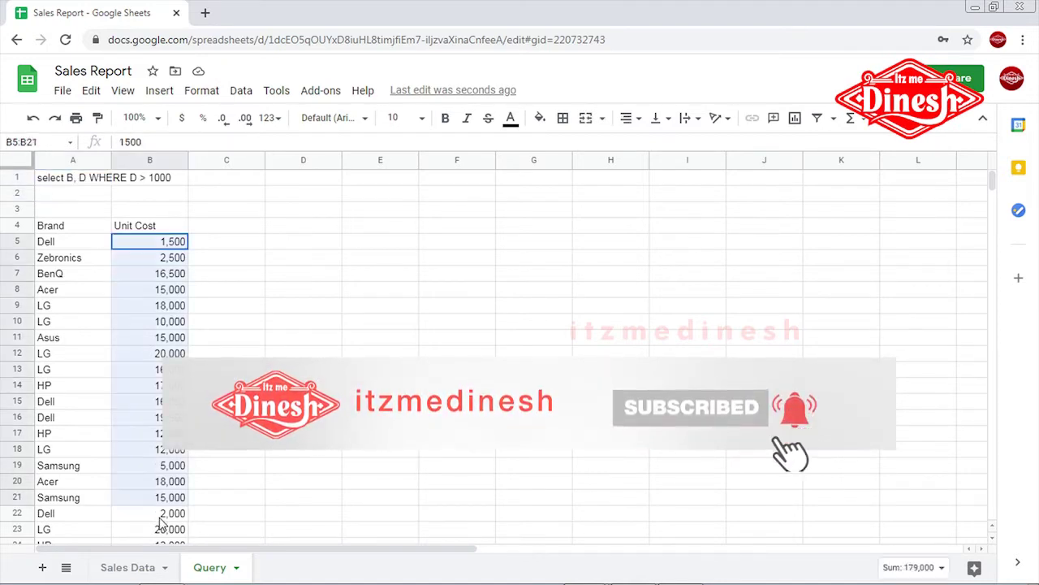
Change the condition to 'D >= 1000', adding the 1,000 Acer row, then return to Sales Data
{"action": "left_click", "coordinate": [77, 180]}
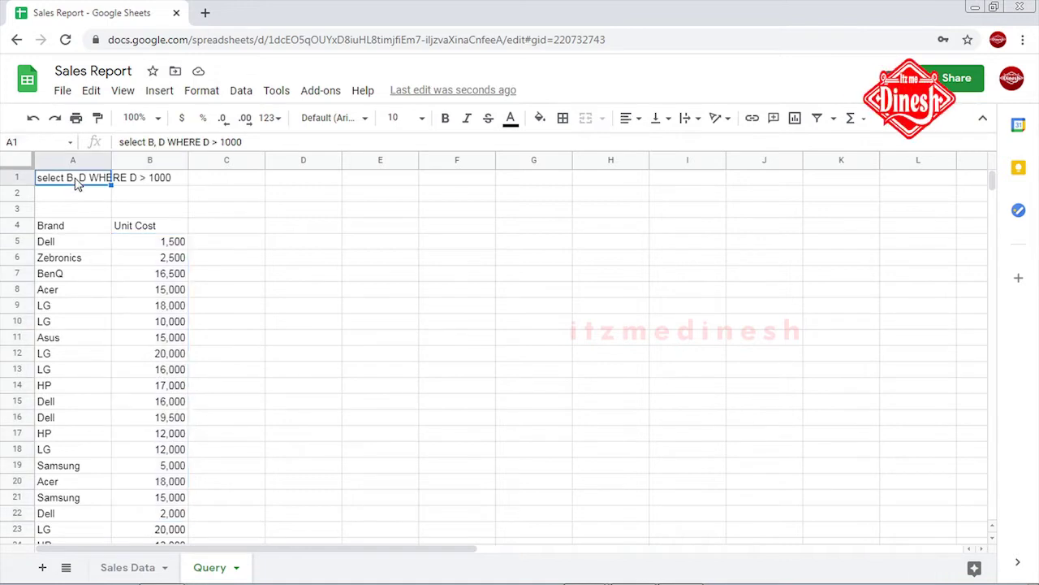
{"action": "left_click", "coordinate": [218, 142]}
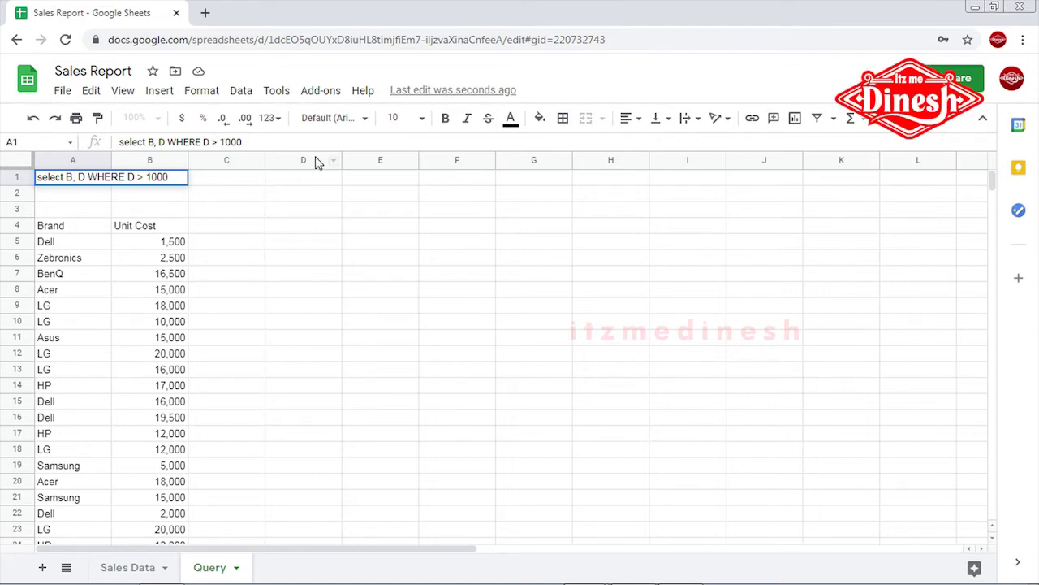
{"action": "type", "text": "="}
{"action": "key", "text": "Return"}
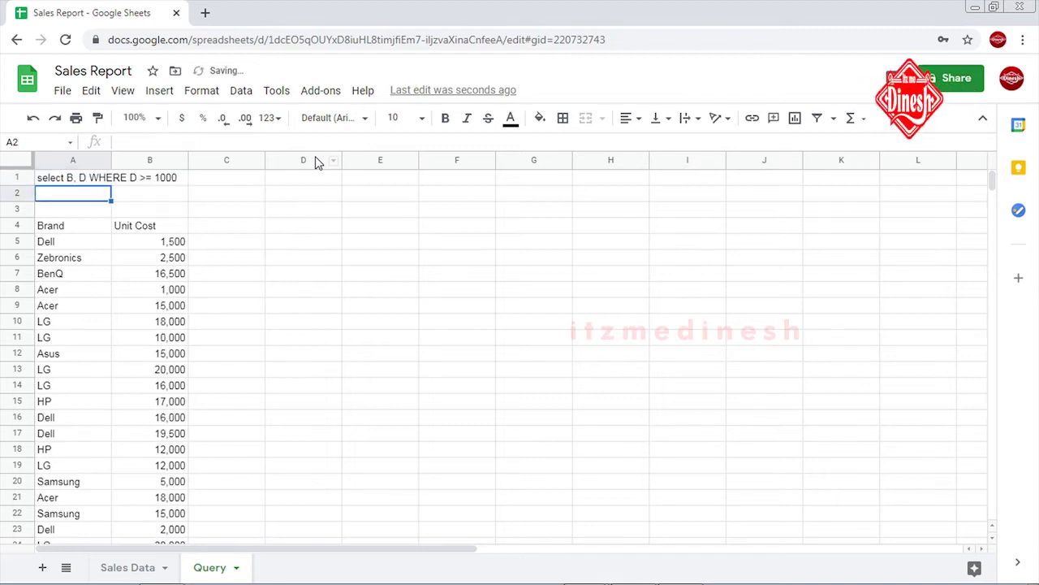
{"action": "left_click", "coordinate": [170, 293]}
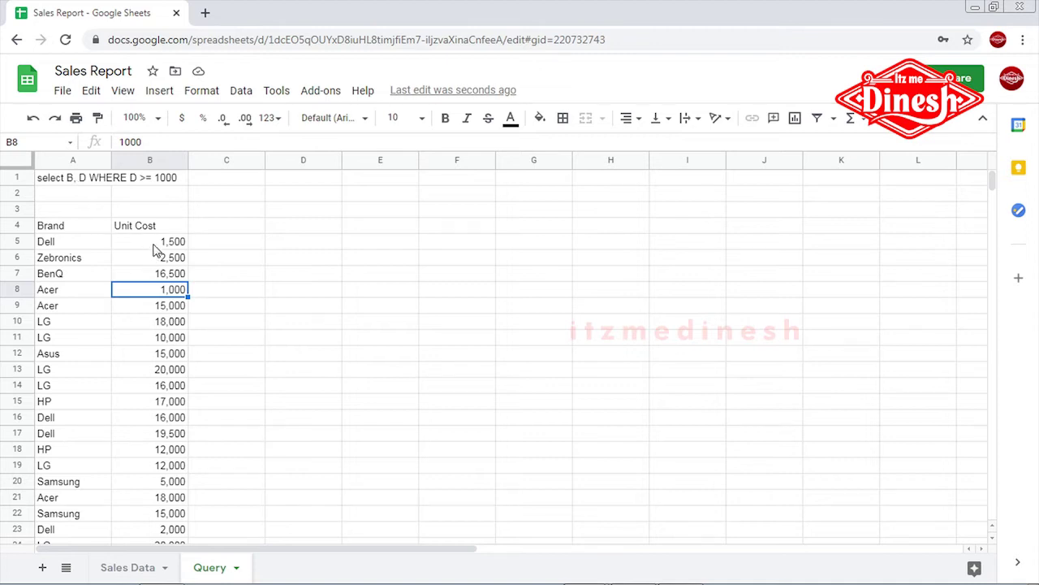
{"action": "left_click_drag", "start_coordinate": [154, 244], "coordinate": [158, 383]}
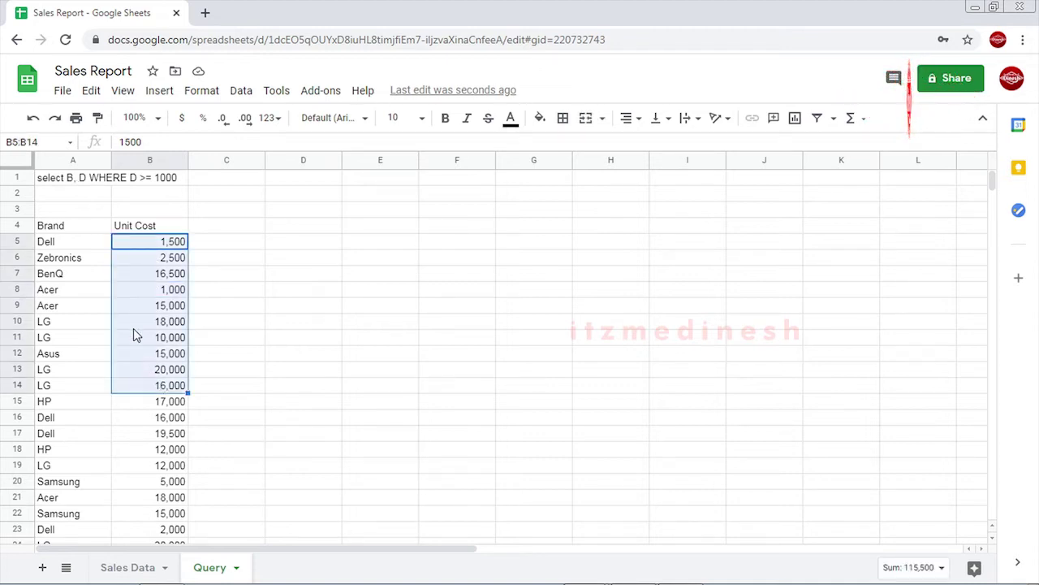
{"action": "left_click", "coordinate": [70, 247]}
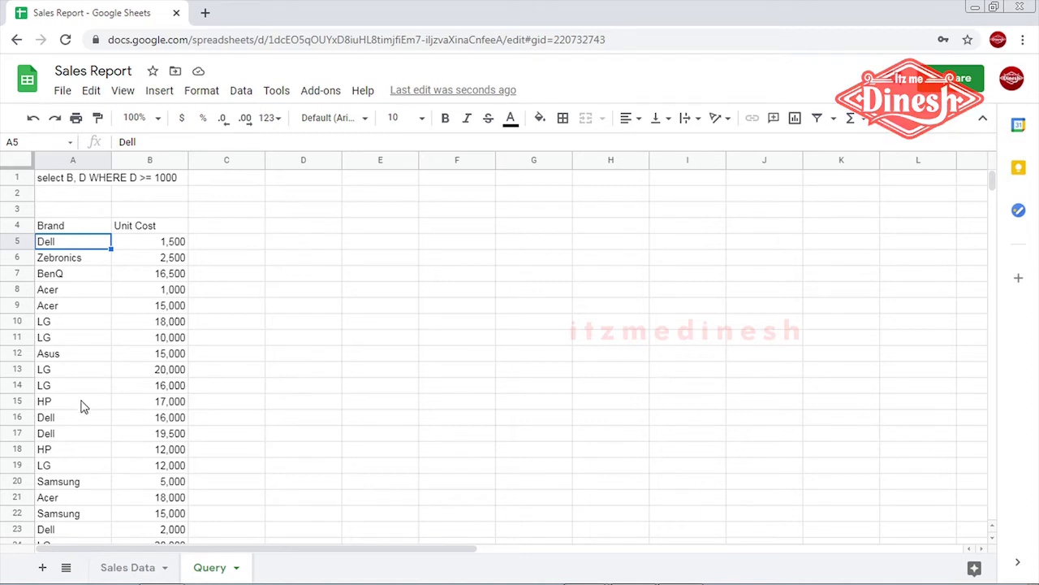
{"action": "left_click", "coordinate": [128, 568]}
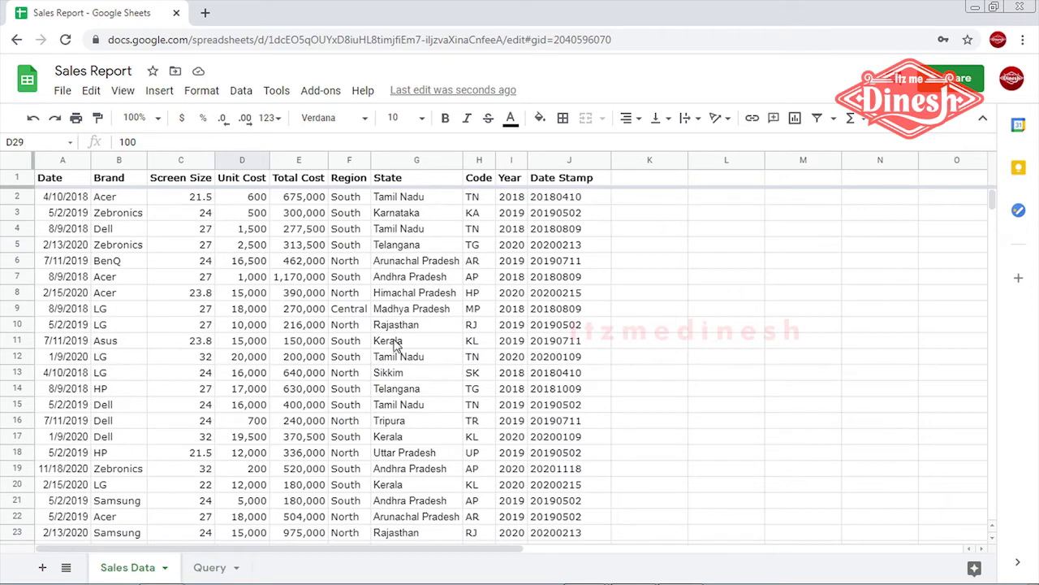
Review the state names and Code column H in Sales Data, then return to Query
{"action": "left_click_drag", "start_coordinate": [396, 213], "coordinate": [395, 341]}
{"action": "left_click", "coordinate": [340, 406]}
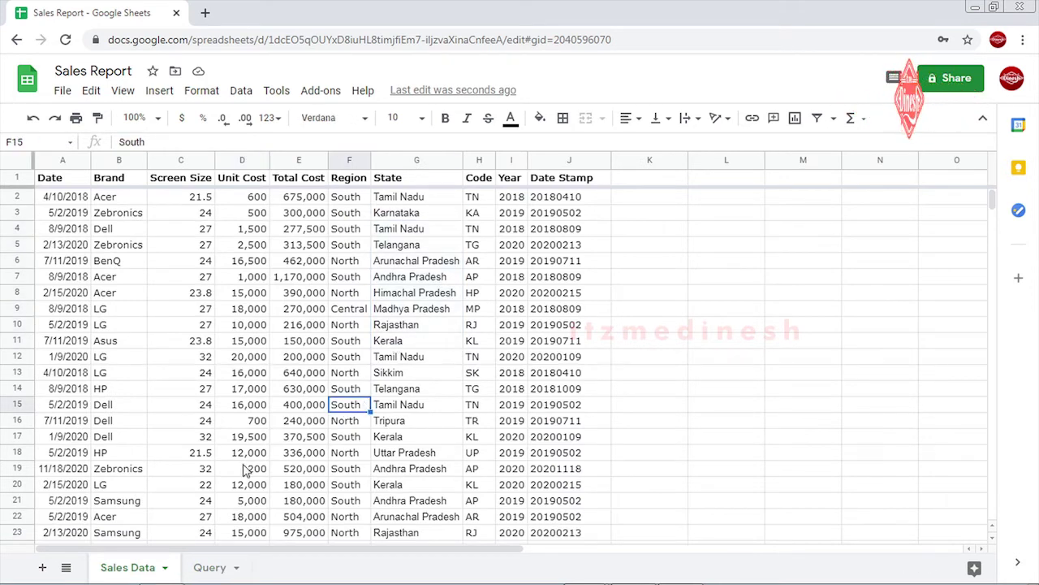
{"action": "left_click", "coordinate": [481, 160]}
{"action": "left_click", "coordinate": [209, 567]}
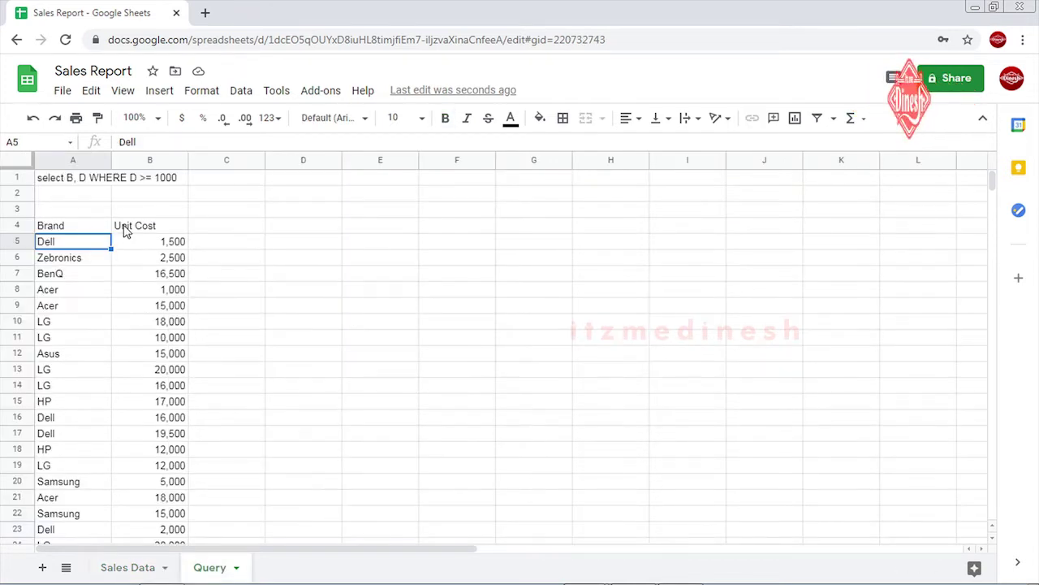
Add the condition AND H = "TN" after the 1000 filter in the A1 query
{"action": "left_click", "coordinate": [82, 187]}
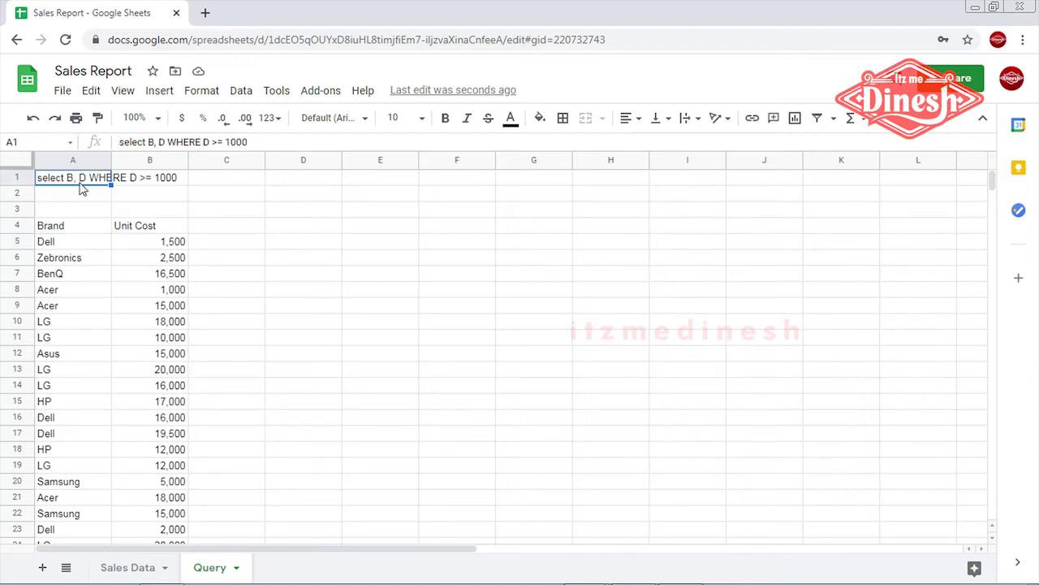
{"action": "left_click", "coordinate": [280, 140]}
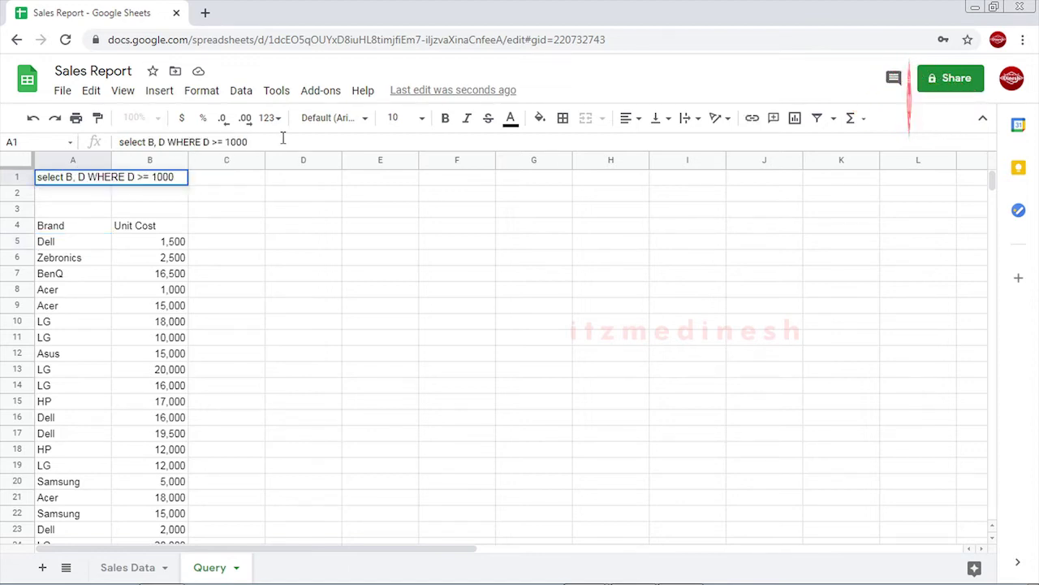
{"action": "type", "text": " AND H"}
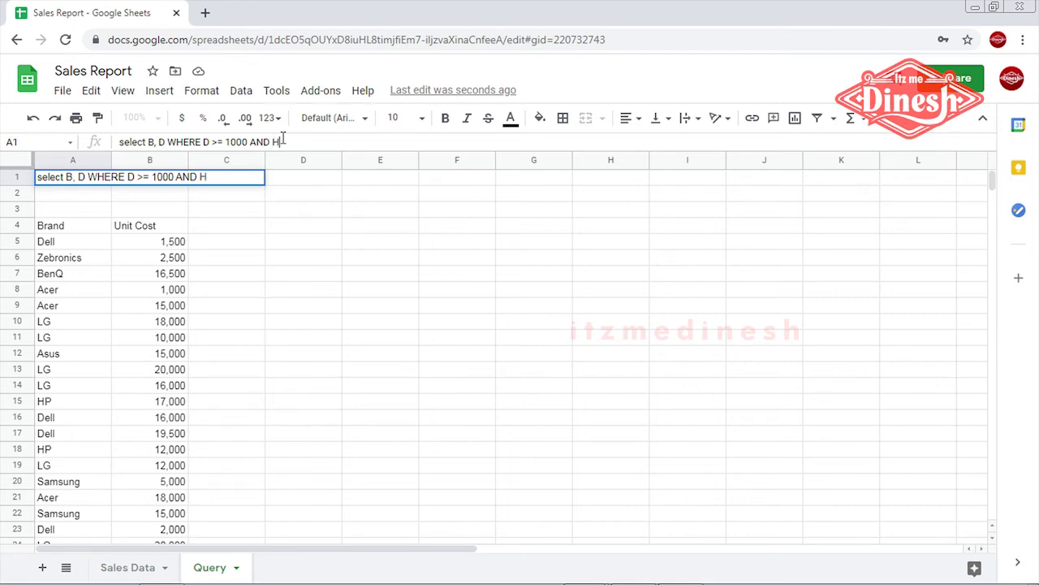
{"action": "type", "text": " ="}
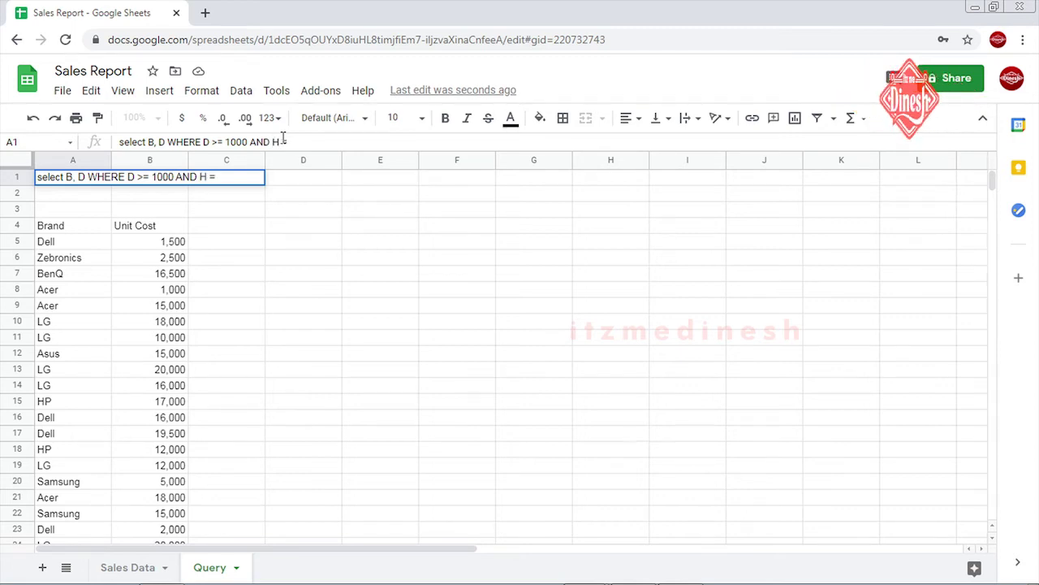
{"action": "type", "text": " 't"}
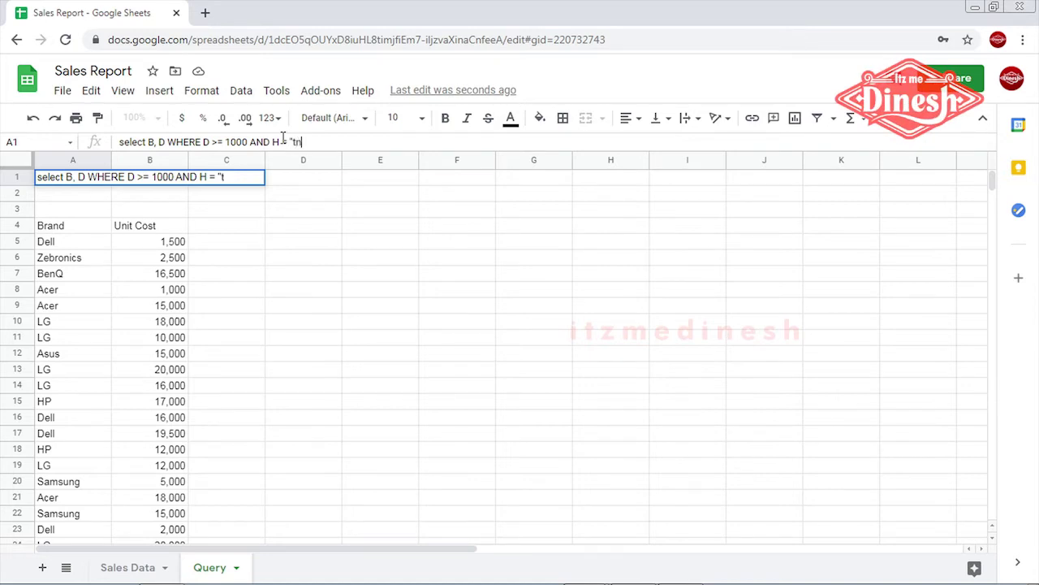
{"action": "key", "text": "BackSpace"}
{"action": "key", "text": "BackSpace"}
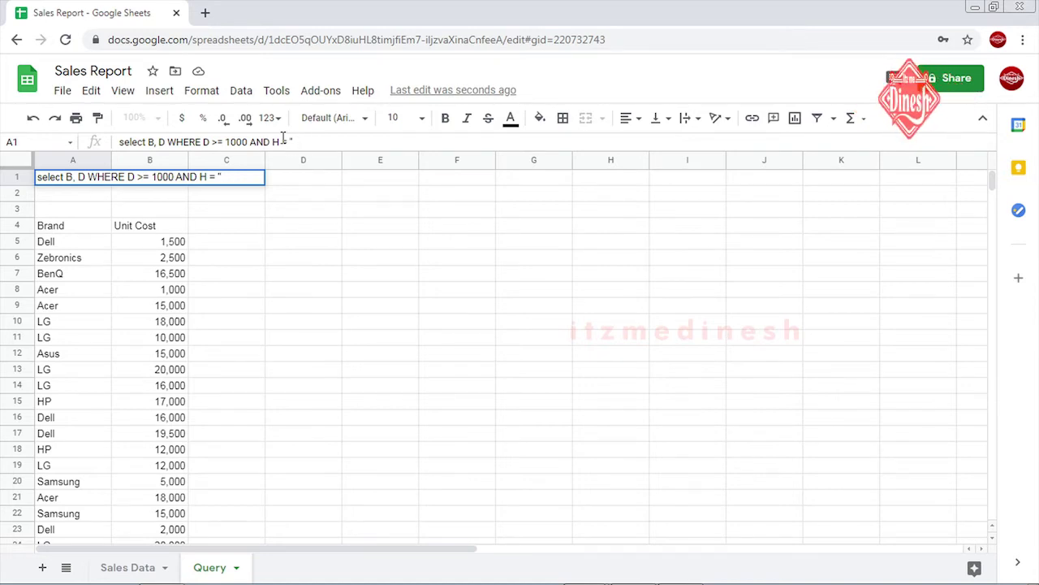
{"action": "type", "text": "TN"}
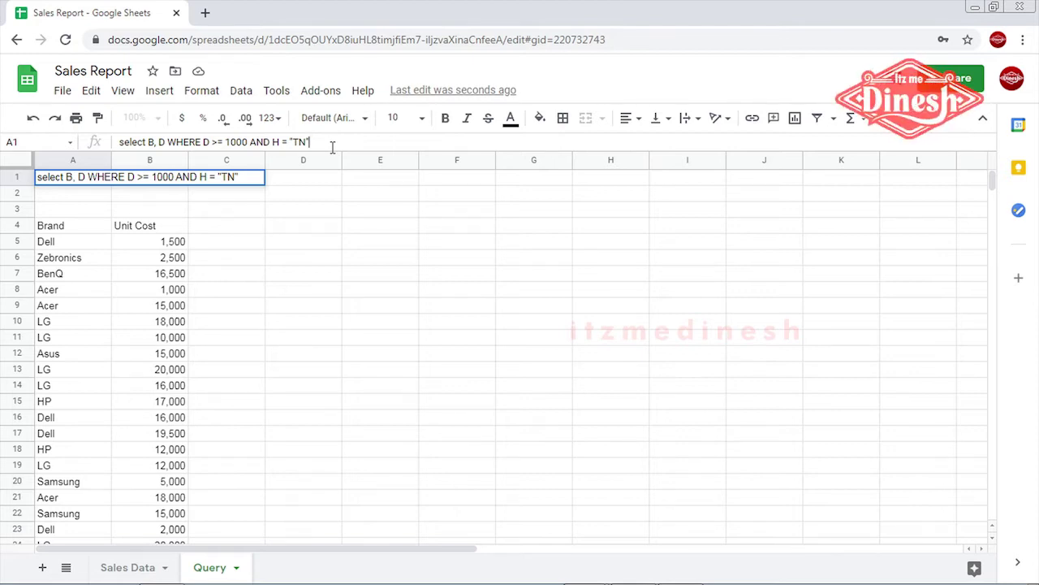
{"action": "key", "text": "Return"}
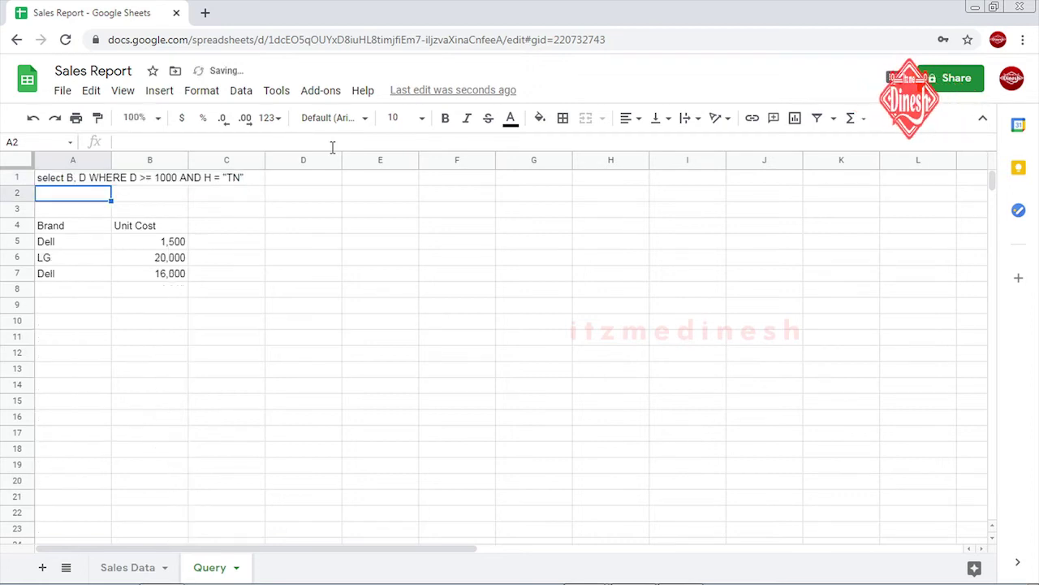
Add column H to the selected columns, returning three rows with Code TN
{"action": "left_click", "coordinate": [69, 177]}
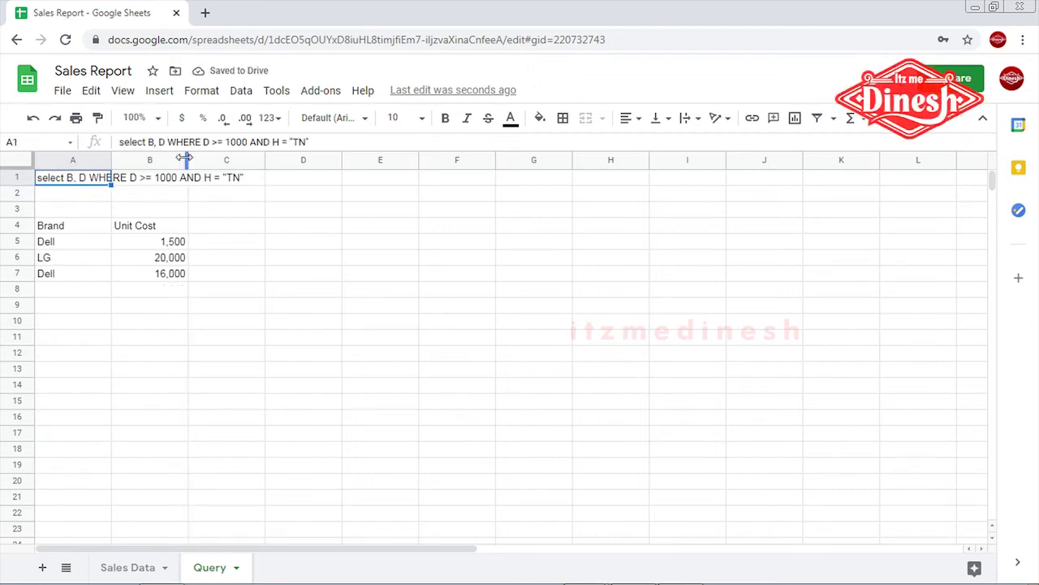
{"action": "left_click", "coordinate": [167, 142]}
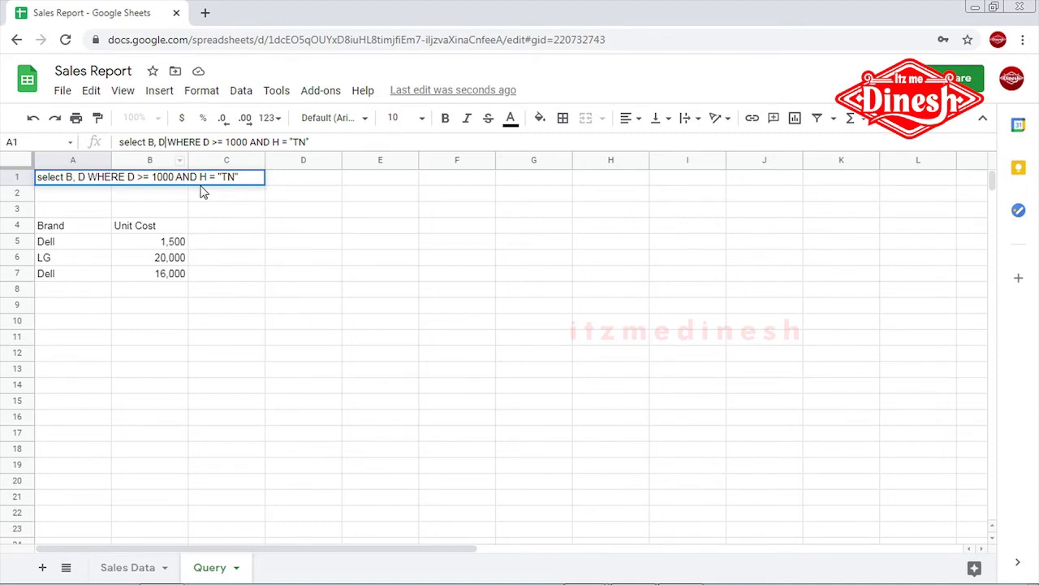
{"action": "type", "text": ", "}
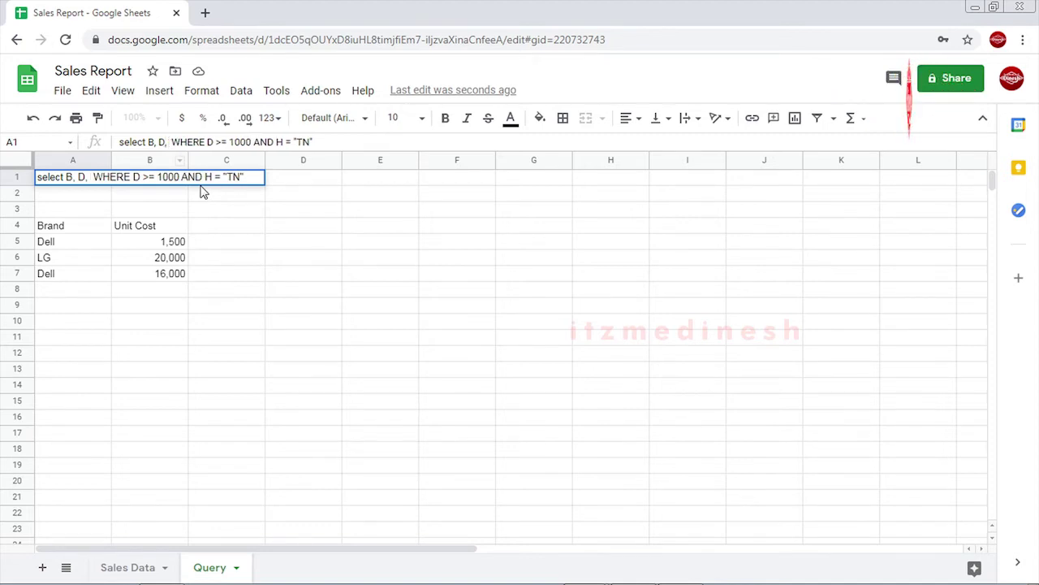
{"action": "type", "text": "H"}
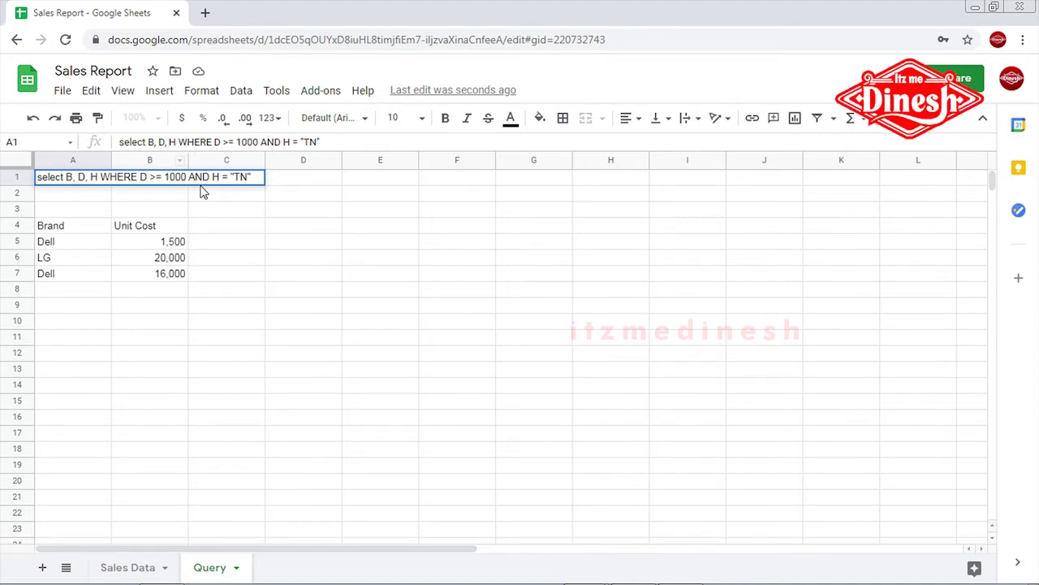
{"action": "key", "text": "Return"}
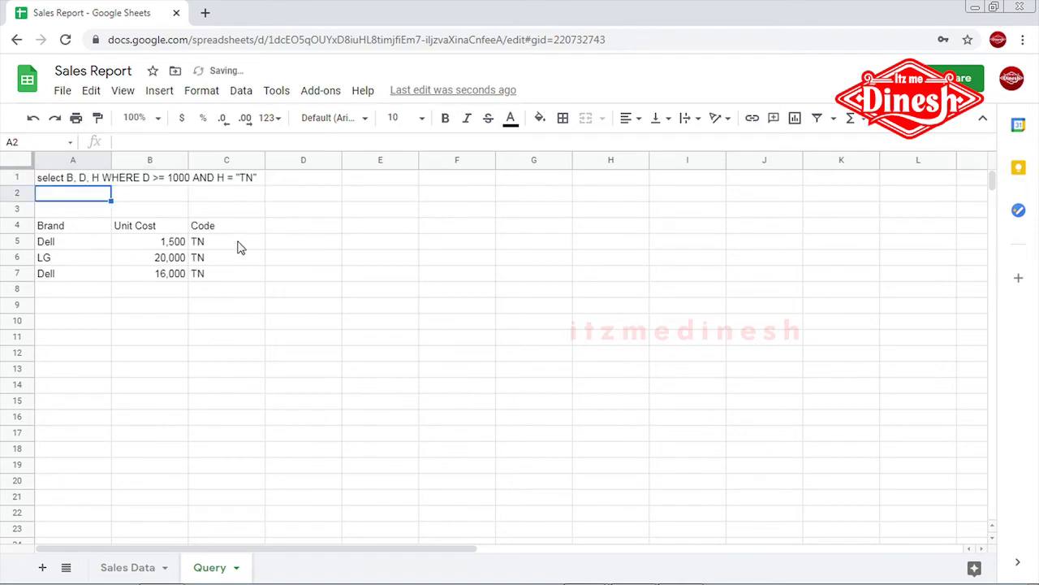
{"action": "left_click_drag", "start_coordinate": [227, 228], "coordinate": [232, 295]}
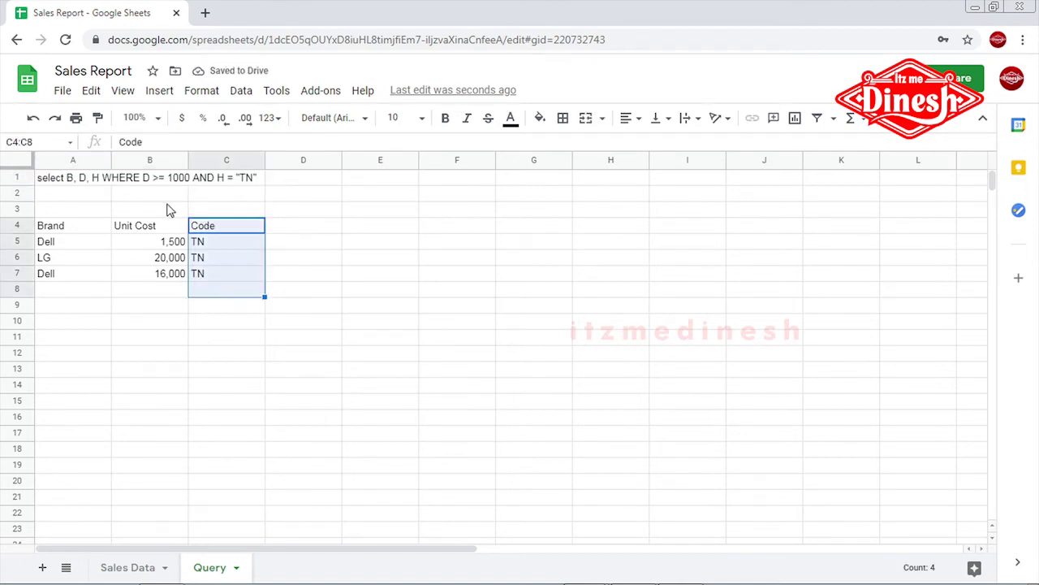
Replace the '>= 1000' threshold with '<500' in the A1 query
{"action": "left_click", "coordinate": [79, 184]}
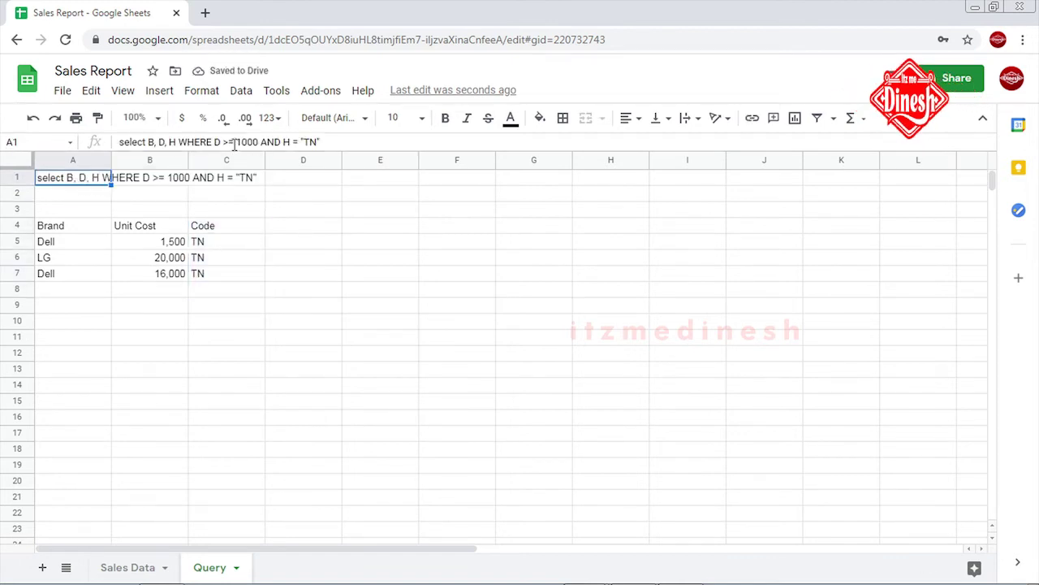
{"action": "left_click", "coordinate": [230, 142]}
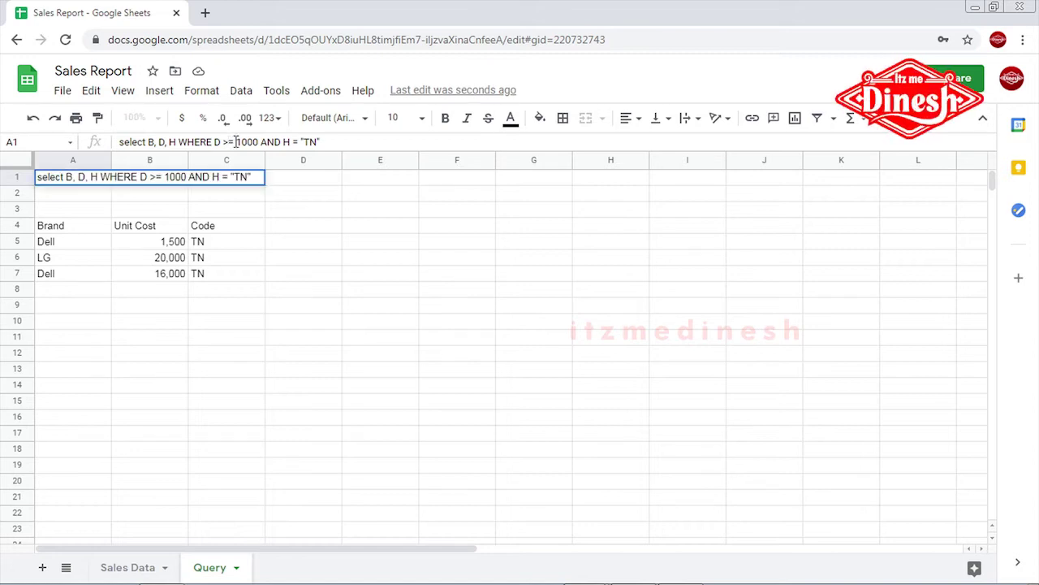
{"action": "left_click_drag", "start_coordinate": [236, 142], "coordinate": [221, 142]}
{"action": "type", "text": "<"}
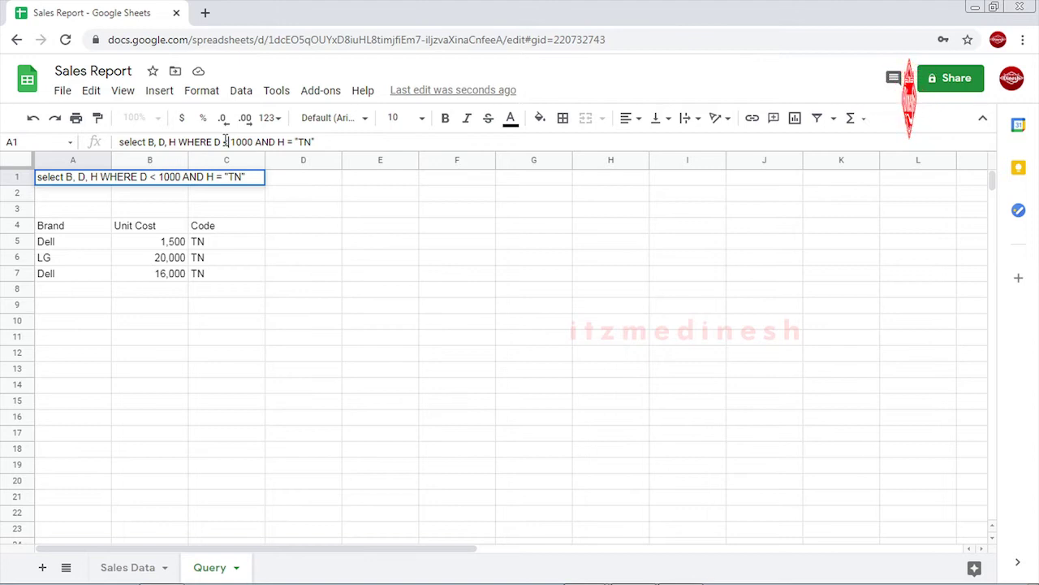
{"action": "type", "text": "500"}
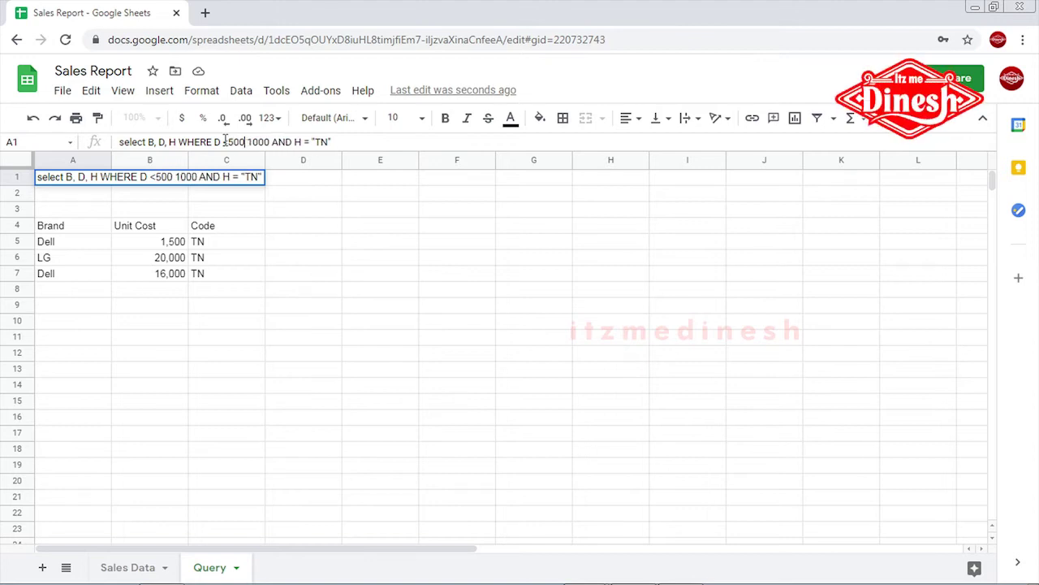
{"action": "key", "text": "shift+Right"}
{"action": "key", "text": "shift+Right"}
{"action": "key", "text": "shift+Right"}
{"action": "key", "text": "BackSpace"}
{"action": "key", "text": "Return"}
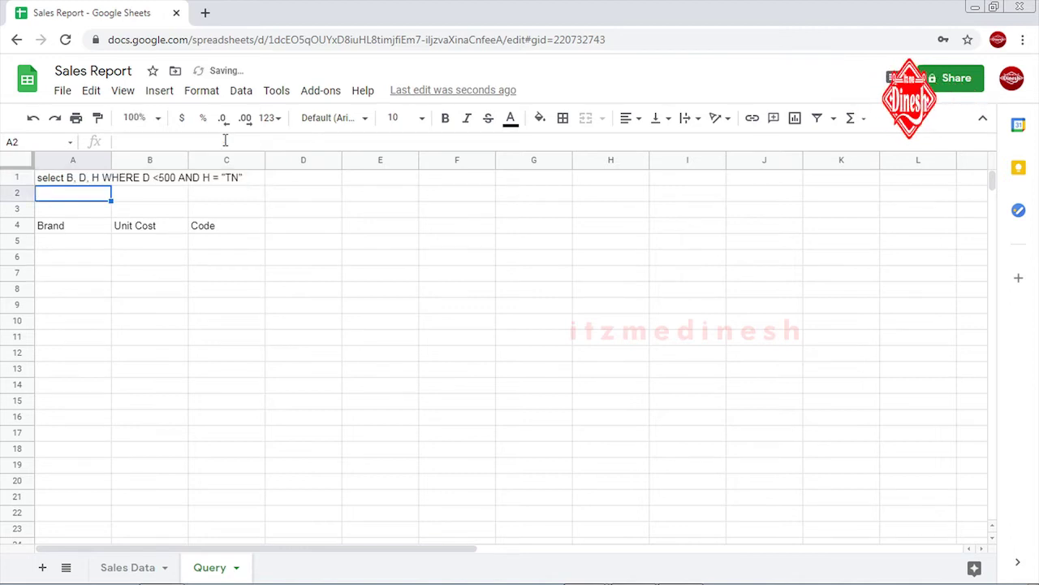
Delete the AND H = "TN" condition, leaving 'select B, D, H WHERE D <500'
{"action": "left_click", "coordinate": [87, 178]}
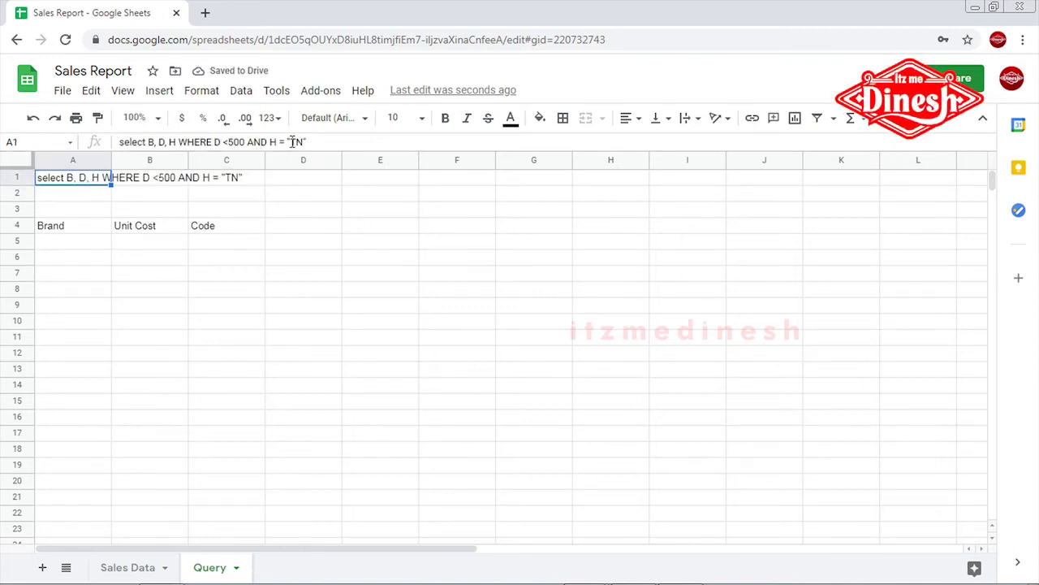
{"action": "left_click_drag", "start_coordinate": [310, 143], "coordinate": [247, 143]}
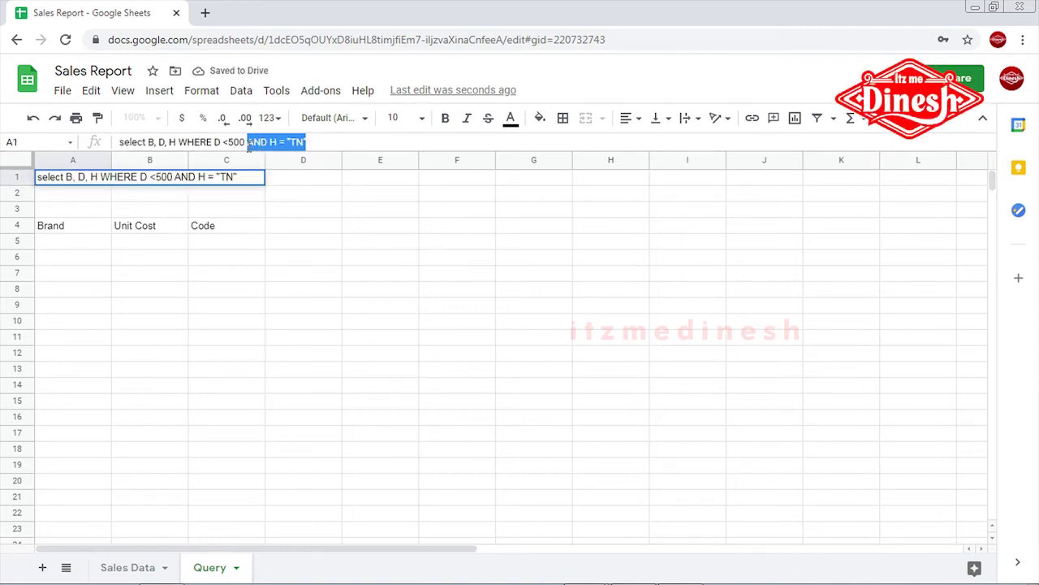
{"action": "key", "text": "BackSpace"}
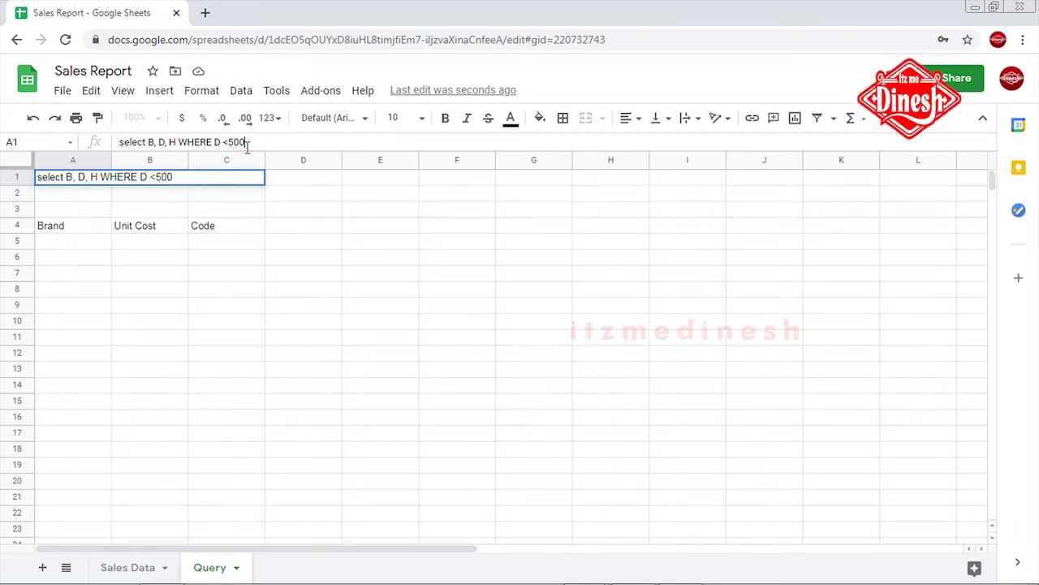
{"action": "key", "text": "Return"}
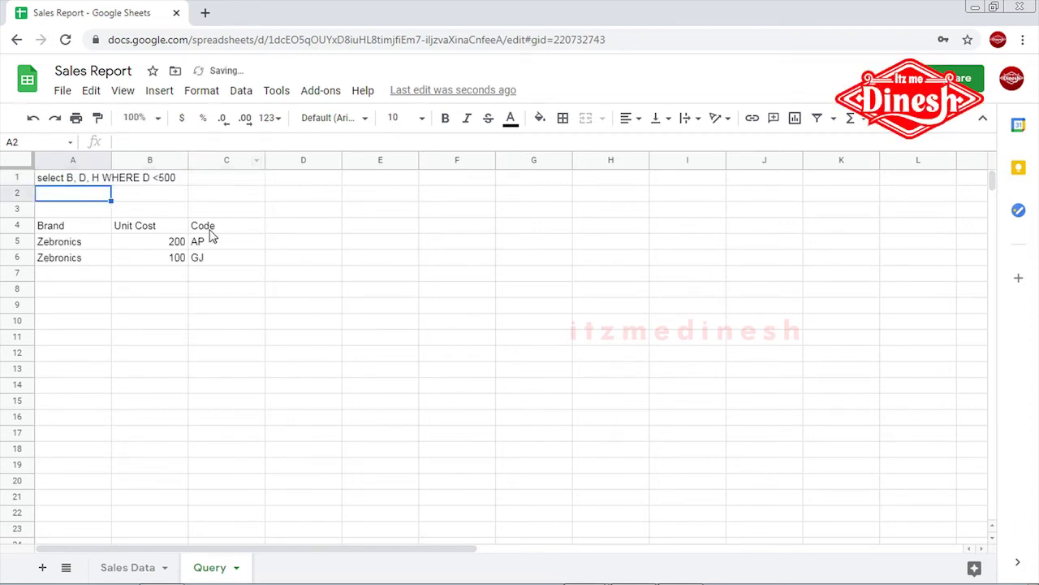
Add an equals sign to the comparison, producing the invalid condition 'D =<500'
{"action": "left_click", "coordinate": [207, 265]}
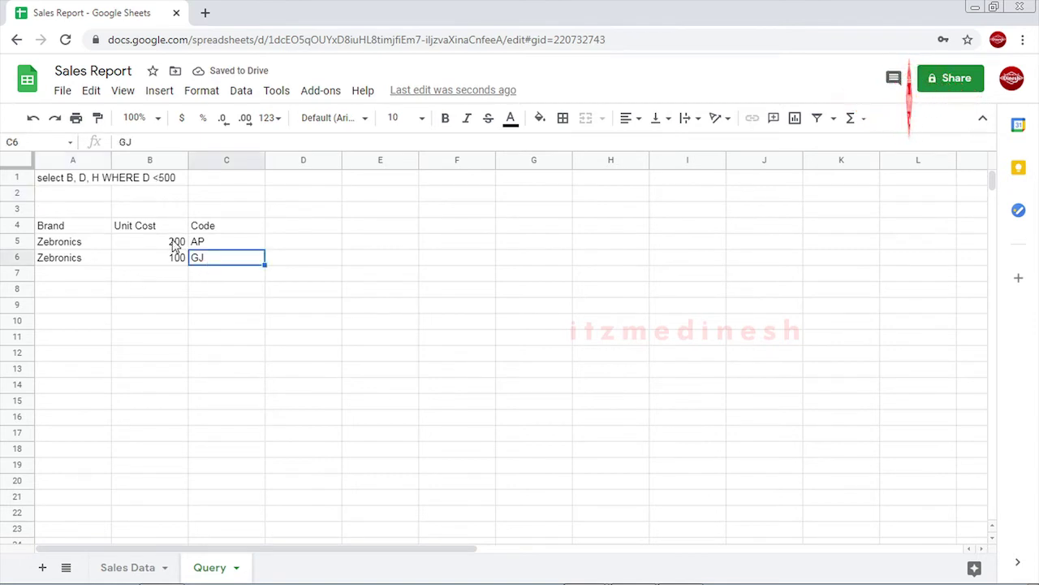
{"action": "left_click", "coordinate": [61, 184]}
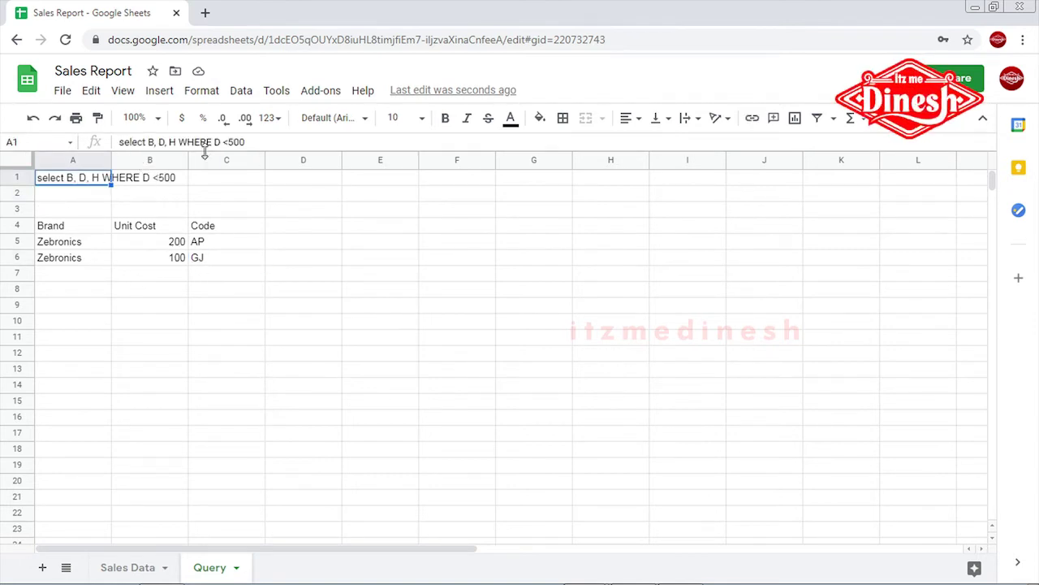
{"action": "left_click", "coordinate": [224, 142]}
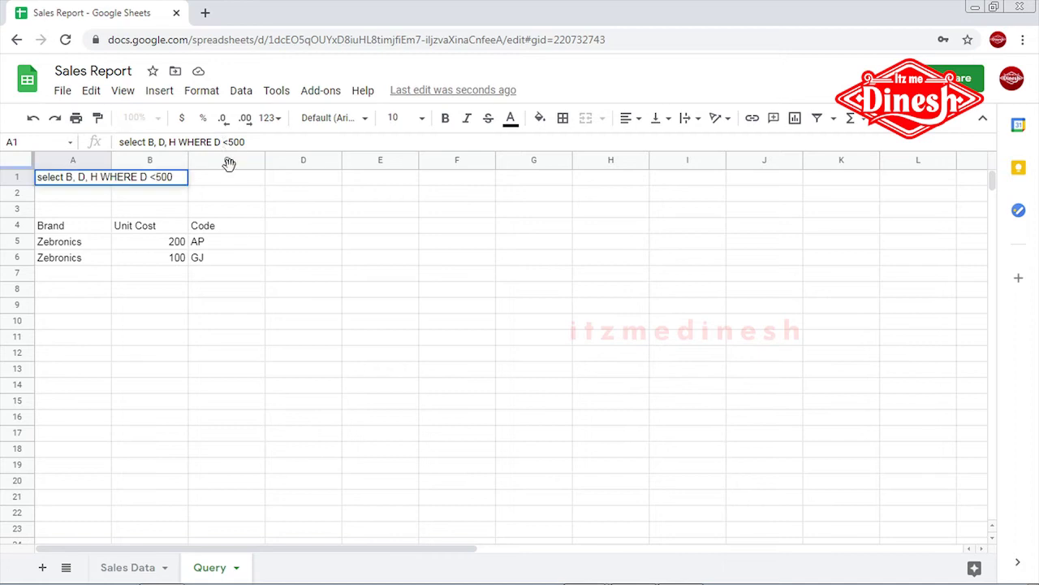
{"action": "type", "text": "="}
{"action": "key", "text": "Return"}
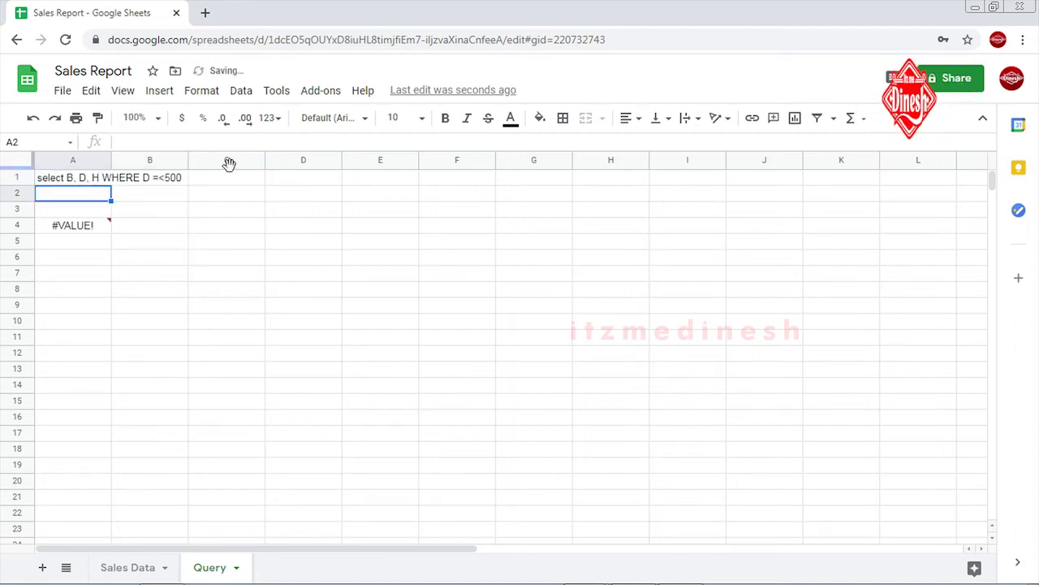
Correct the comparison to 'D <=500', bringing back the 500 KA row
{"action": "left_click", "coordinate": [102, 178]}
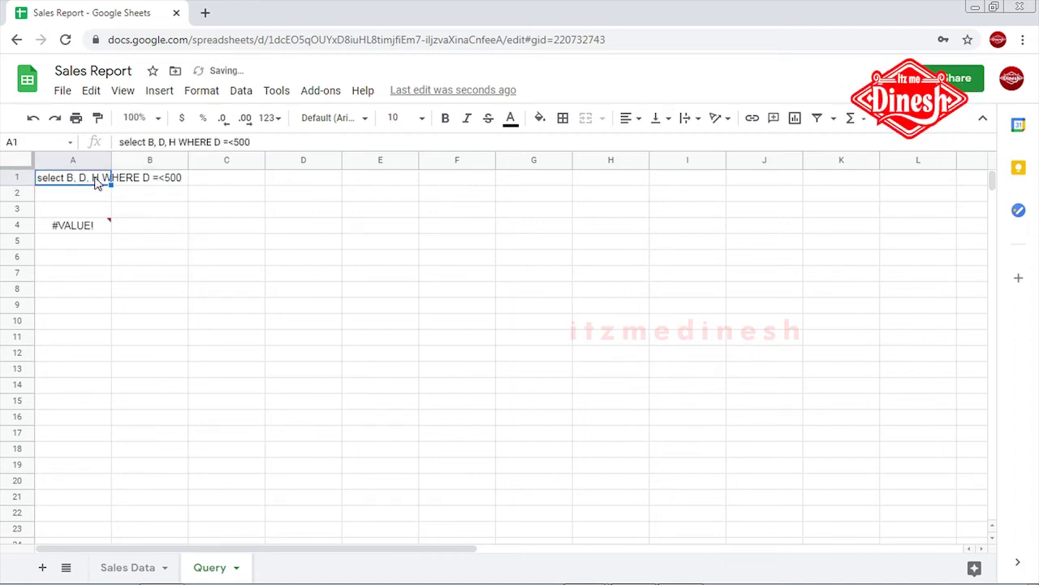
{"action": "left_click", "coordinate": [229, 142]}
{"action": "key", "text": "BackSpace"}
{"action": "key", "text": "Delete"}
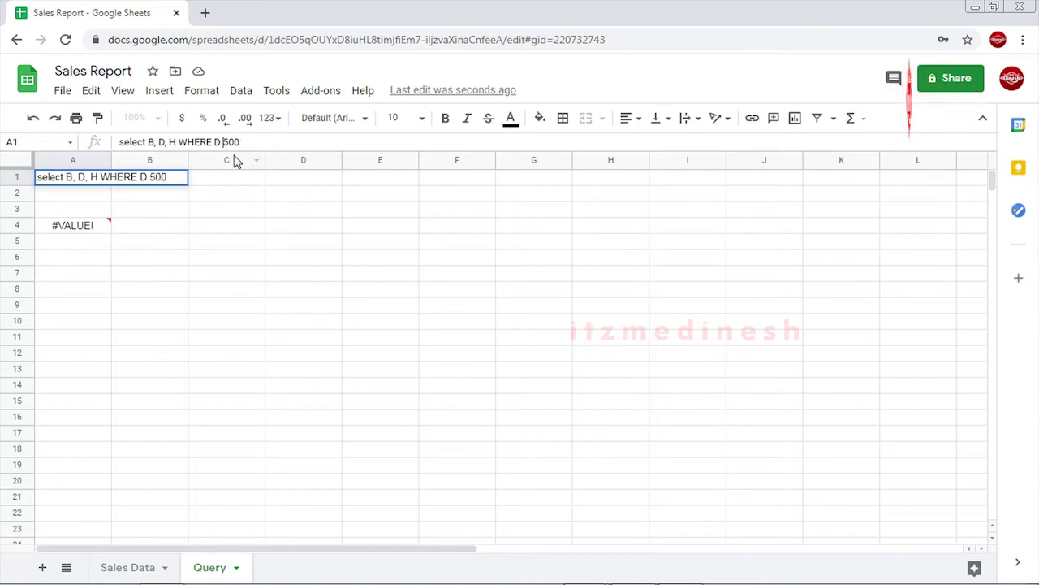
{"action": "type", "text": "<"}
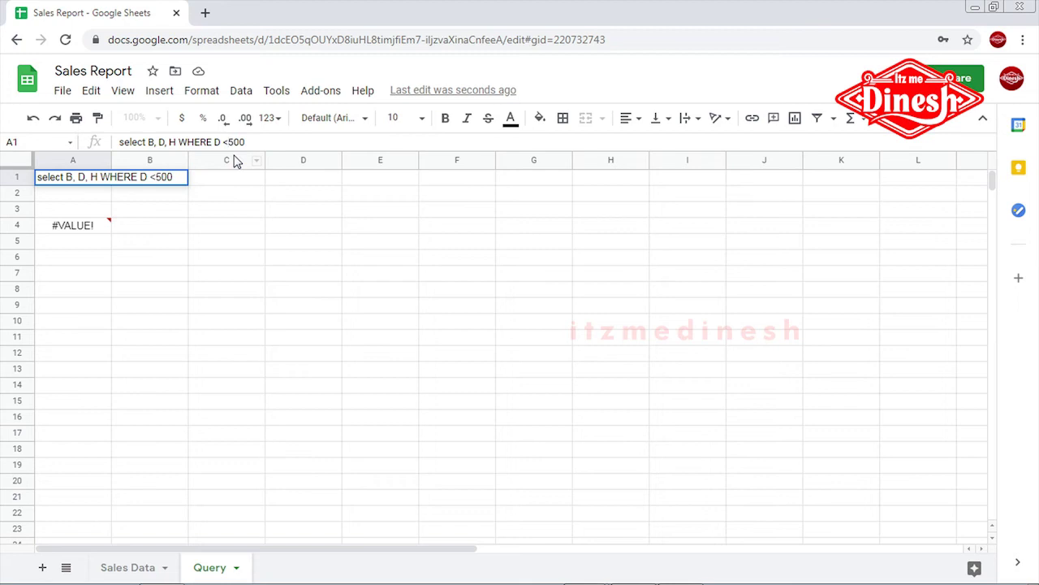
{"action": "type", "text": "="}
{"action": "key", "text": "Return"}
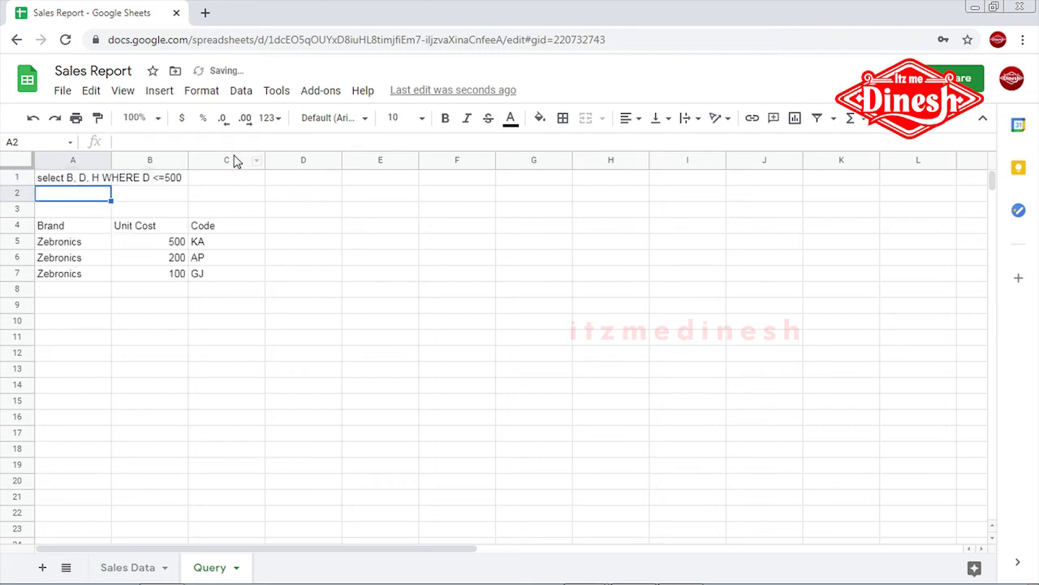
{"action": "left_click", "coordinate": [214, 248]}
Review the KA, AP and GJ rows, then change the condition to 'D >500'
{"action": "left_click", "coordinate": [209, 260]}
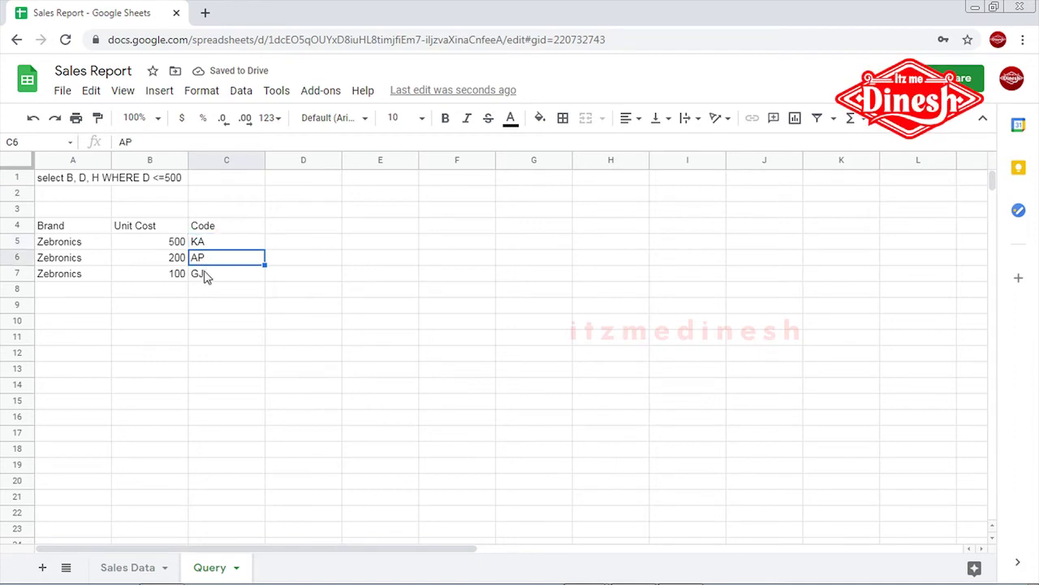
{"action": "left_click", "coordinate": [207, 276]}
{"action": "left_click", "coordinate": [211, 244]}
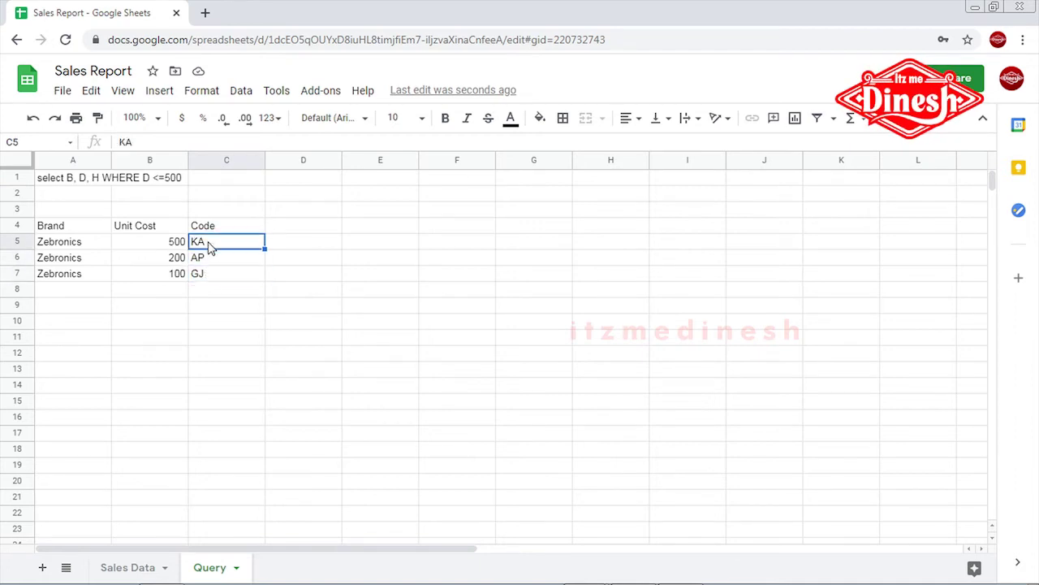
{"action": "left_click", "coordinate": [80, 182]}
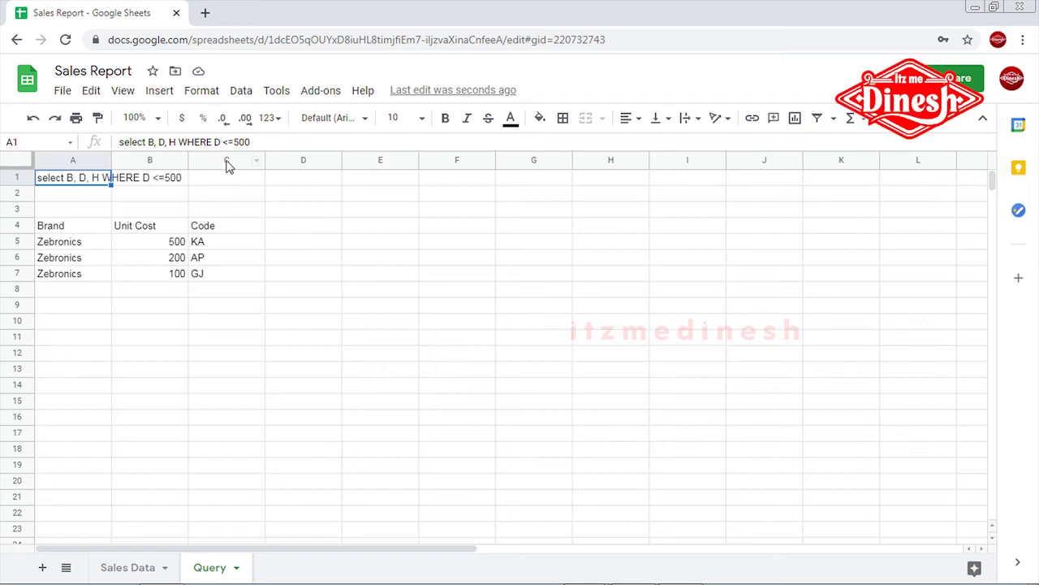
{"action": "left_click_drag", "start_coordinate": [215, 142], "coordinate": [258, 142]}
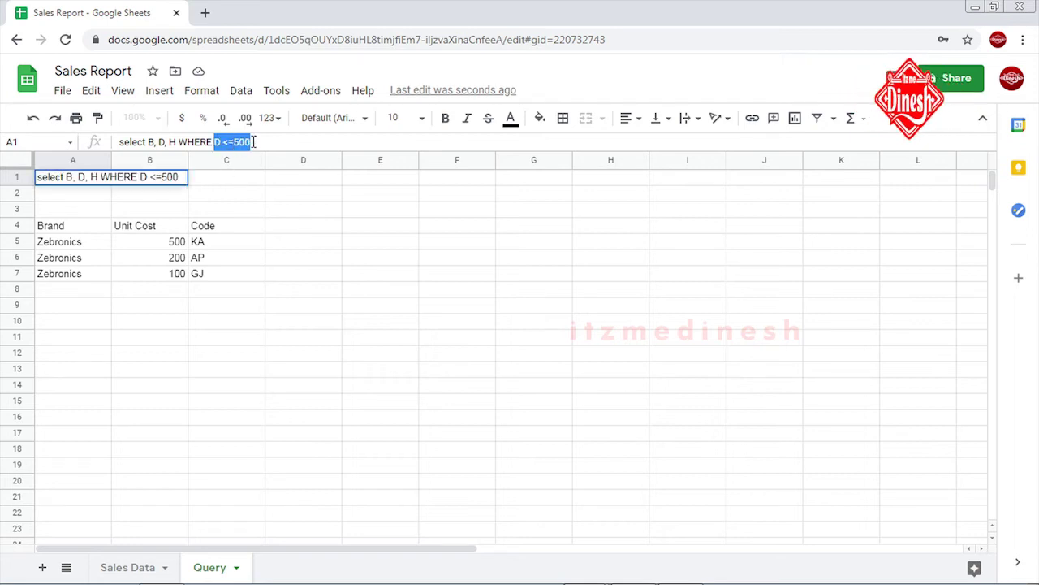
{"action": "key", "text": "BackSpace"}
{"action": "type", "text": "d"}
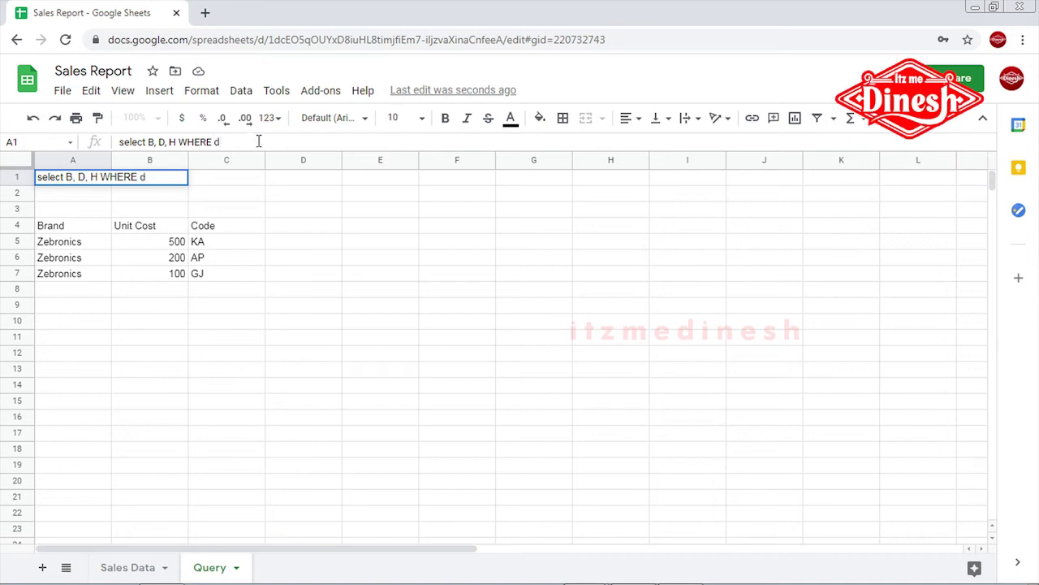
{"action": "key", "text": "BackSpace"}
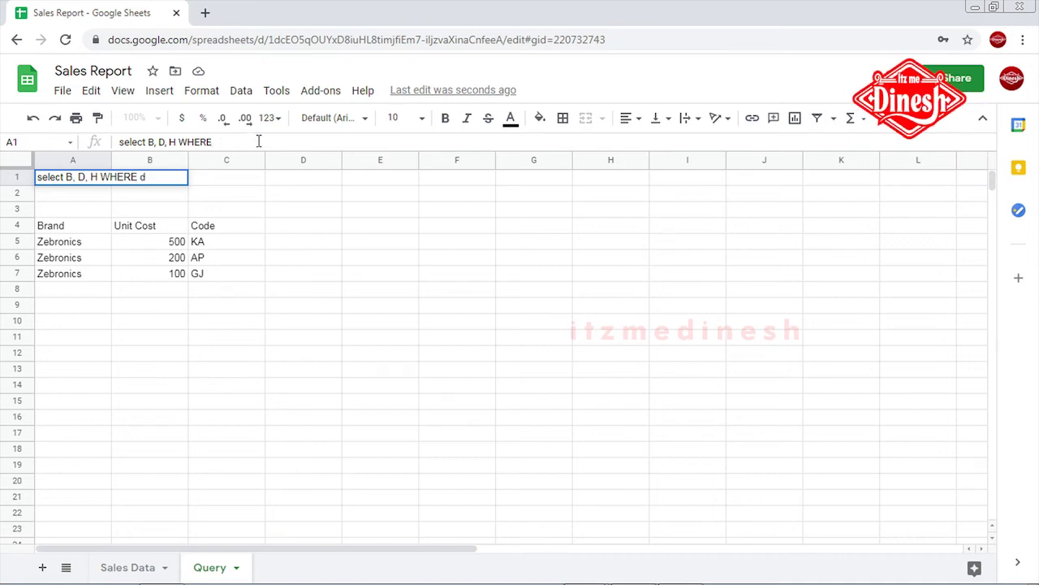
{"action": "type", "text": "D >500"}
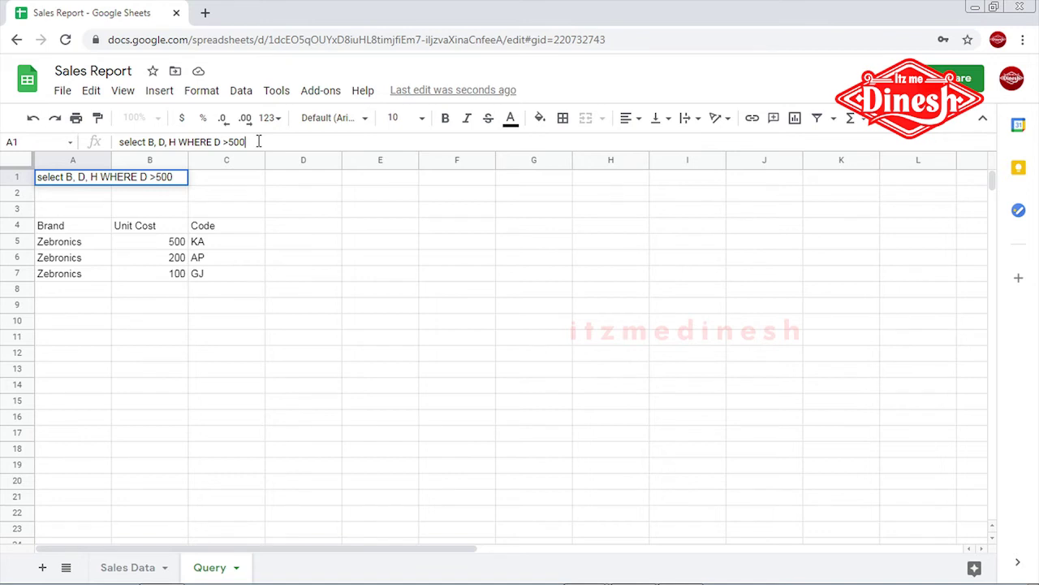
{"action": "key", "text": "Return"}
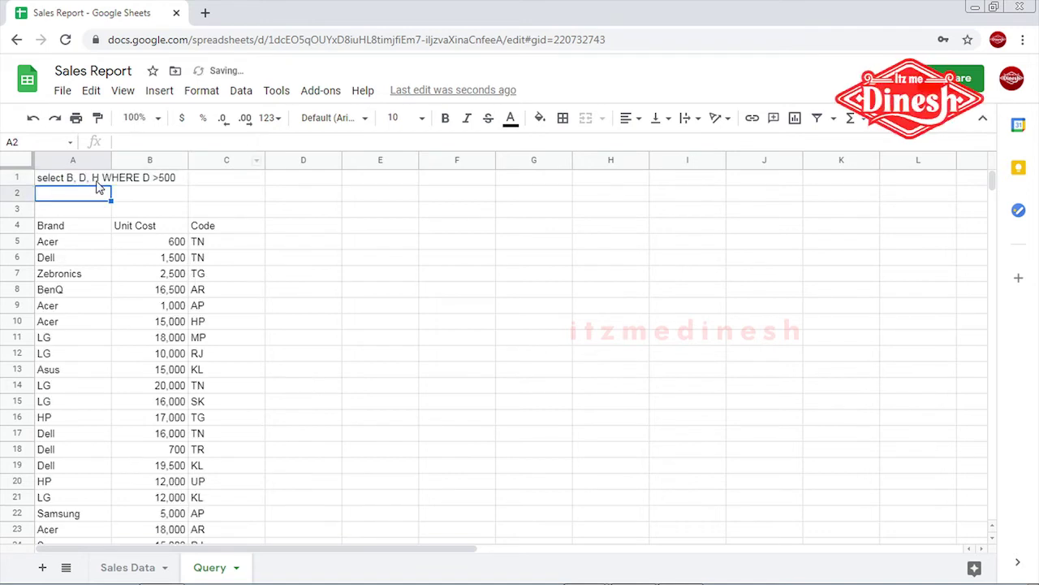
Inspect the returned Unit Cost values, including 15,000 in B10, then reopen the A1 query
{"action": "left_click", "coordinate": [91, 178]}
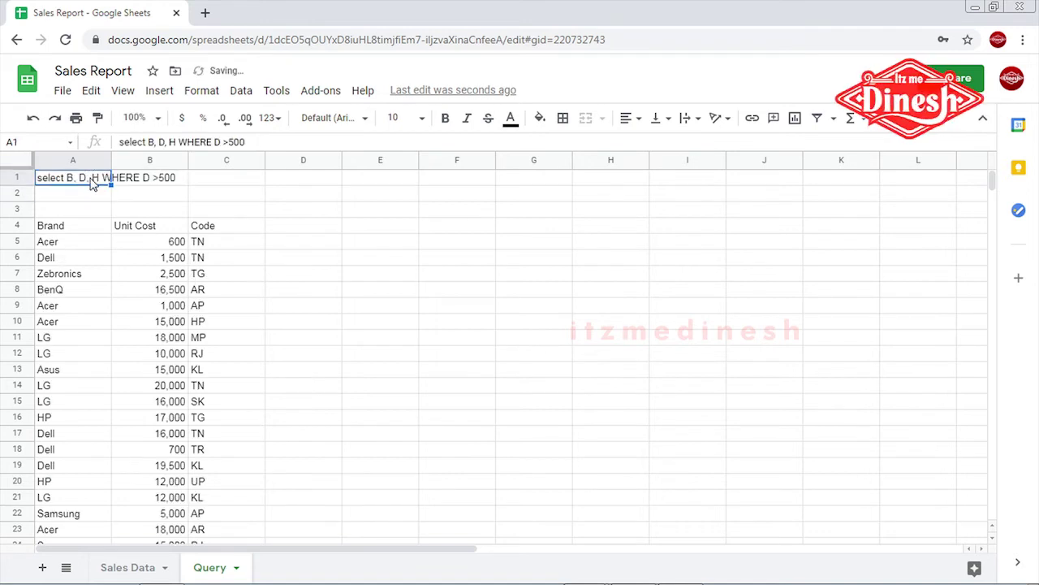
{"action": "left_click", "coordinate": [266, 142]}
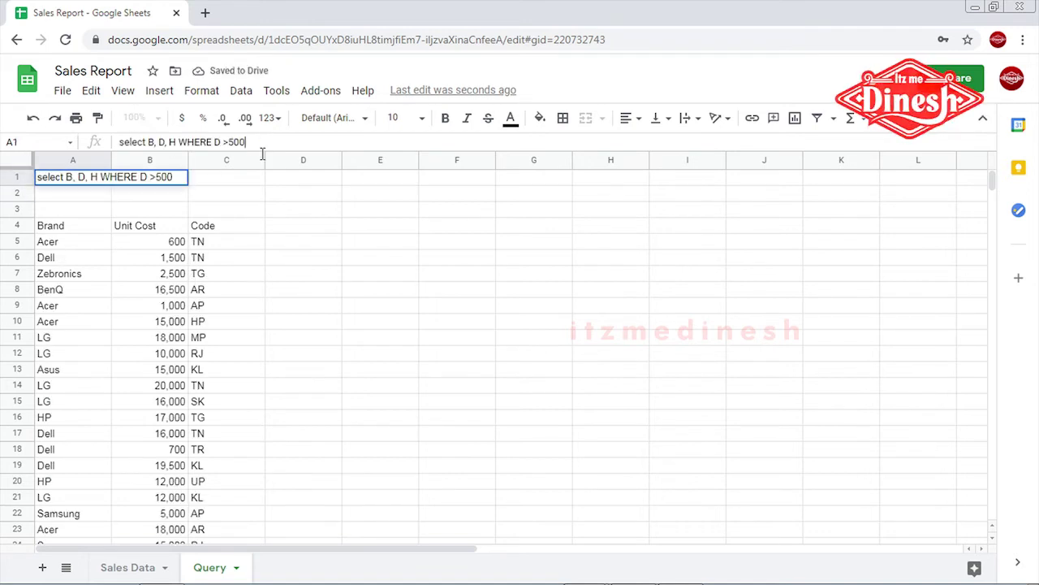
{"action": "left_click", "coordinate": [176, 243]}
{"action": "key", "text": "Down"}
{"action": "left_click", "coordinate": [173, 323]}
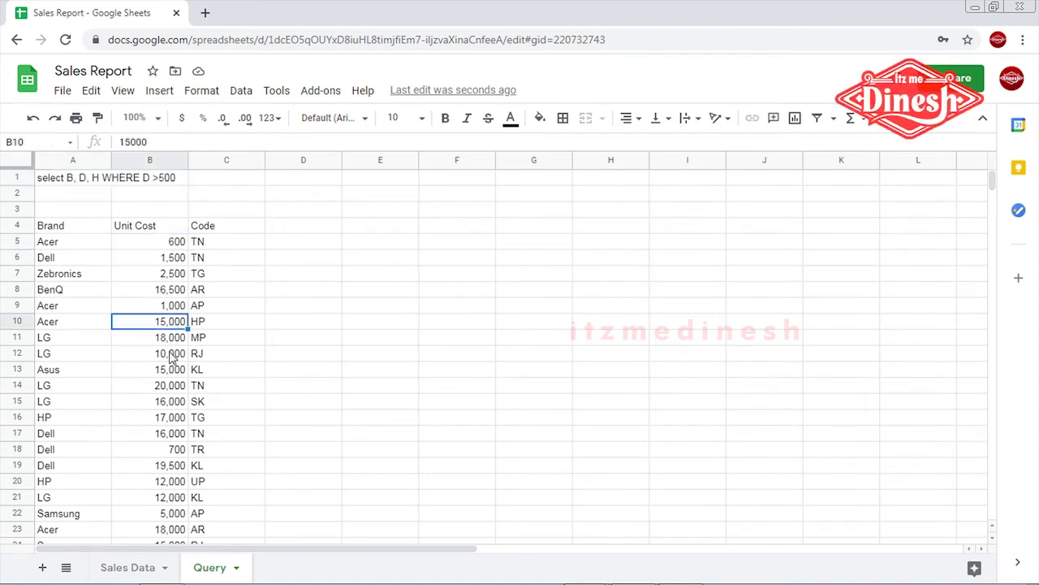
{"action": "left_click", "coordinate": [72, 181]}
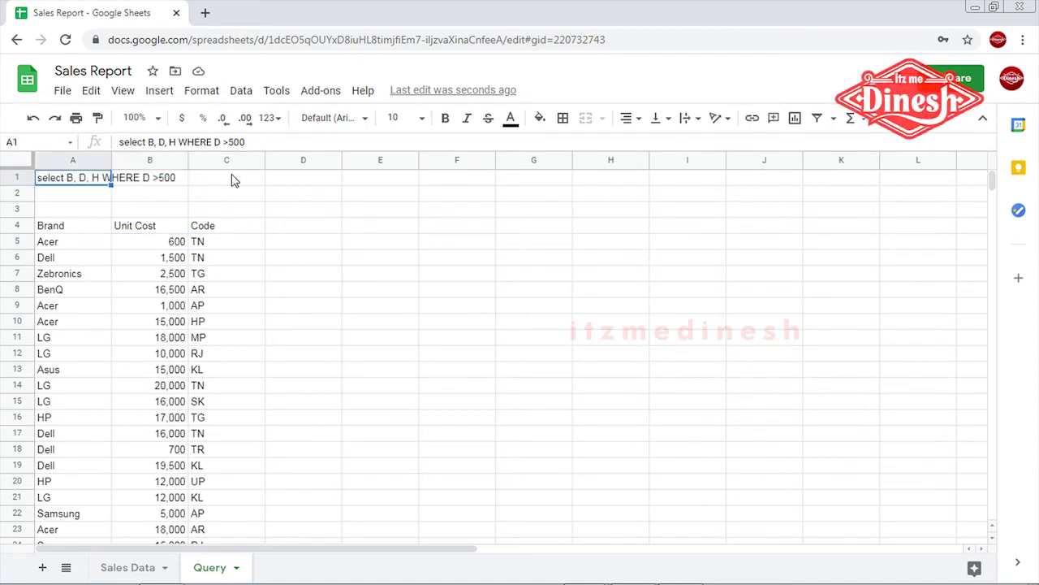
{"action": "left_click", "coordinate": [262, 142]}
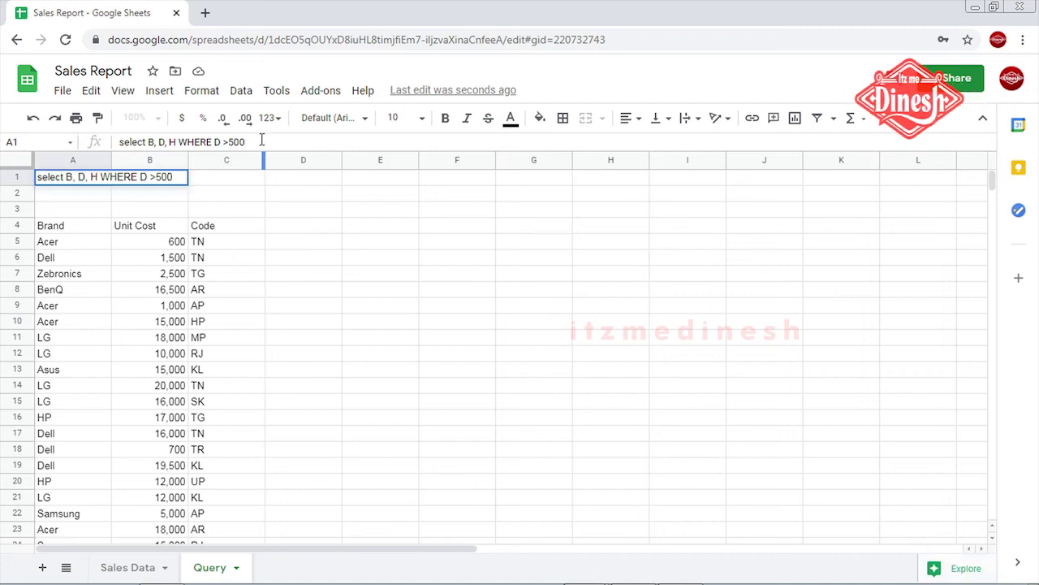
Append ORDER BY D so Unit Costs sort ascending from 600, and check their sum
{"action": "type", "text": "ORDER BY "}
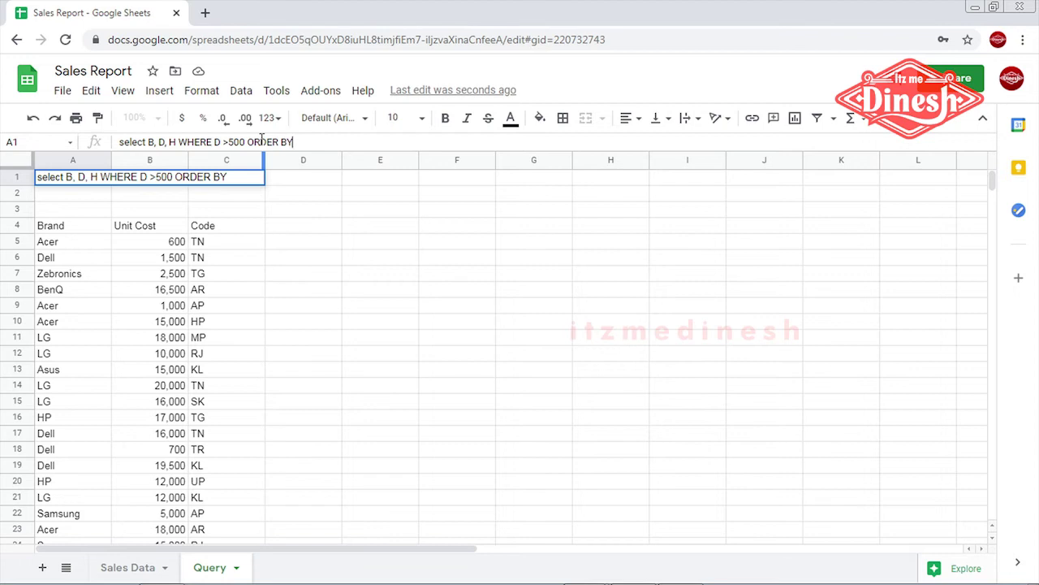
{"action": "type", "text": "D"}
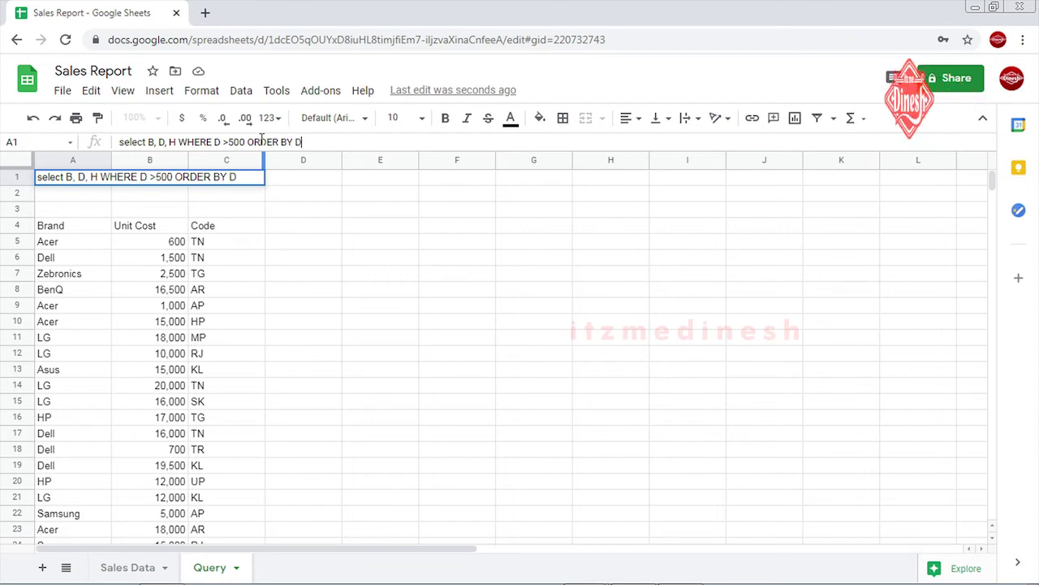
{"action": "key", "text": "Return"}
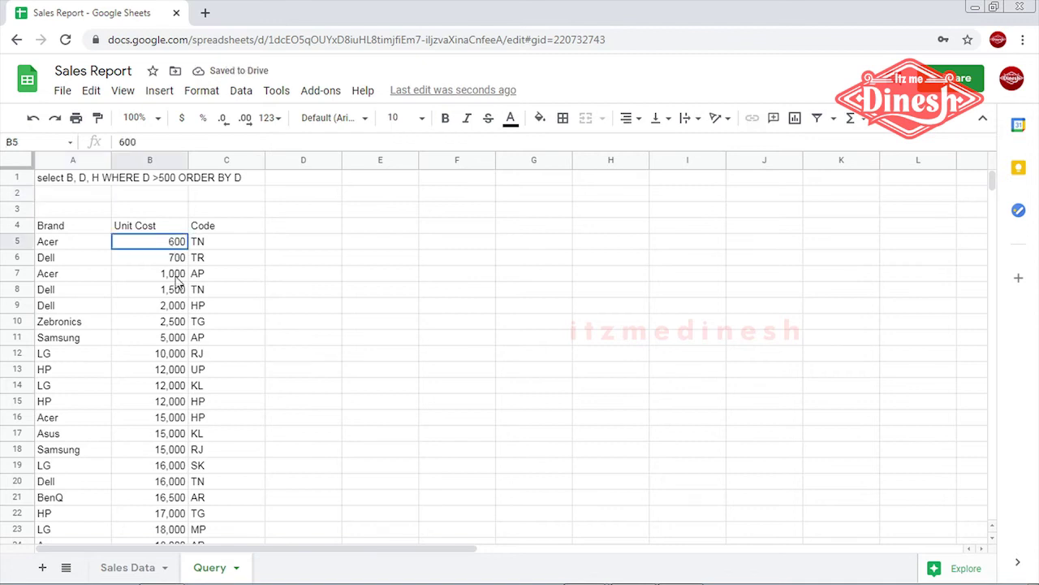
{"action": "left_click_drag", "start_coordinate": [175, 246], "coordinate": [181, 449]}
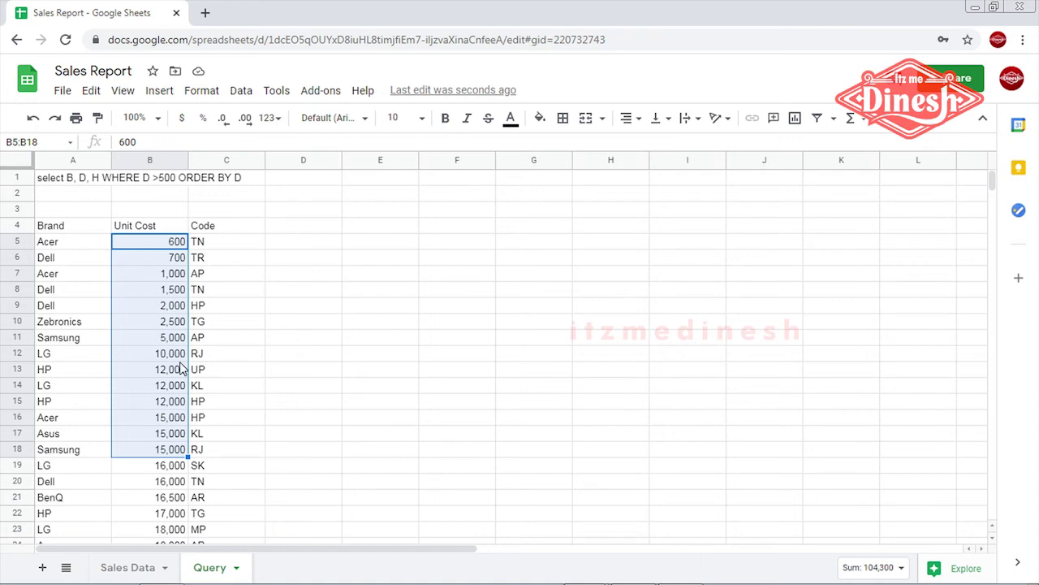
{"action": "left_click", "coordinate": [70, 181]}
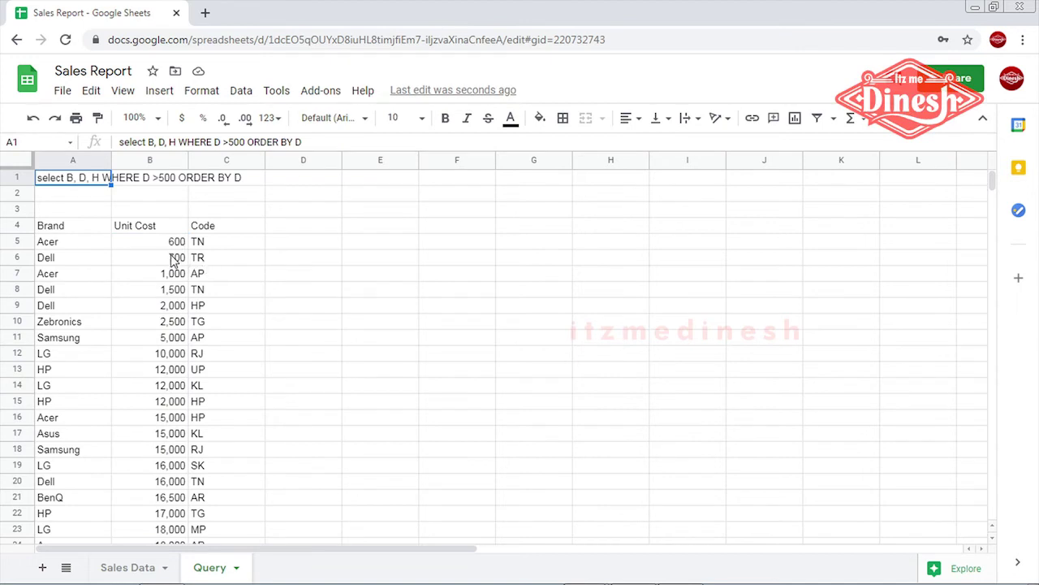
Append DESC after ORDER BY D in the A1 query so Unit Costs run from 20,000 downward
{"action": "left_click", "coordinate": [328, 144]}
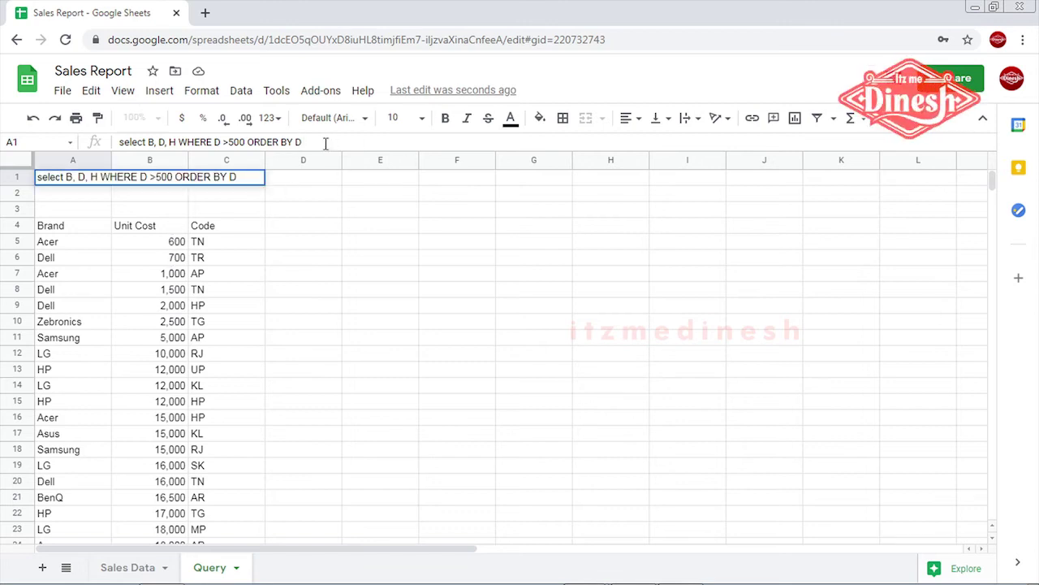
{"action": "type", "text": "DESC"}
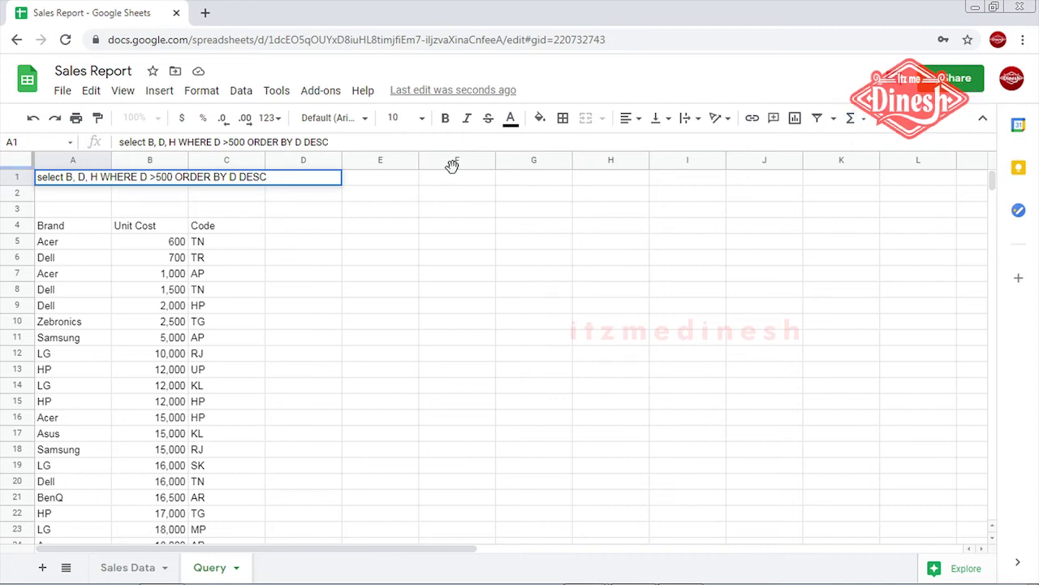
{"action": "key", "text": "Return"}
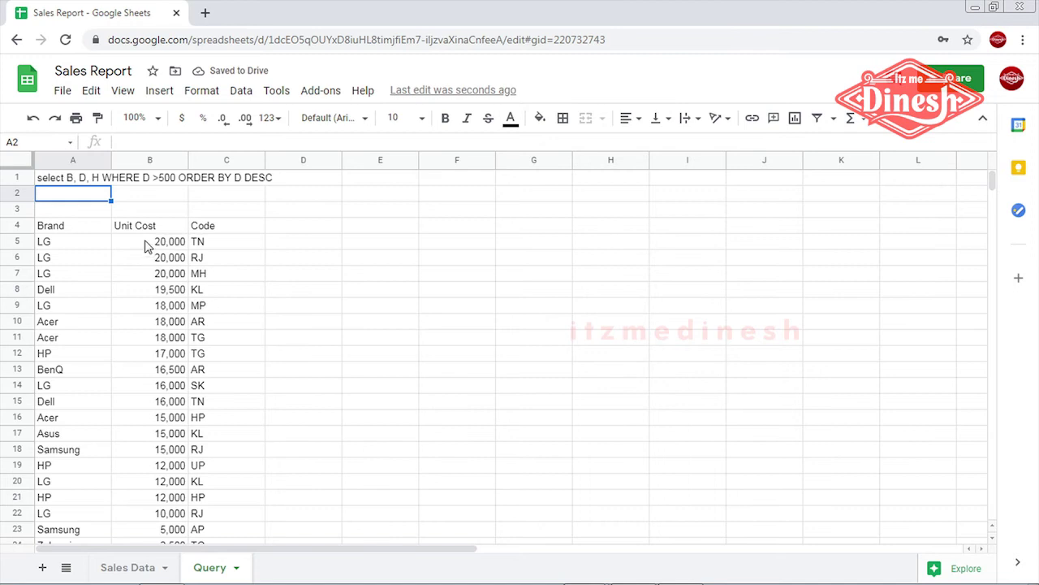
{"action": "left_click", "coordinate": [148, 244]}
{"action": "left_click", "coordinate": [150, 359]}
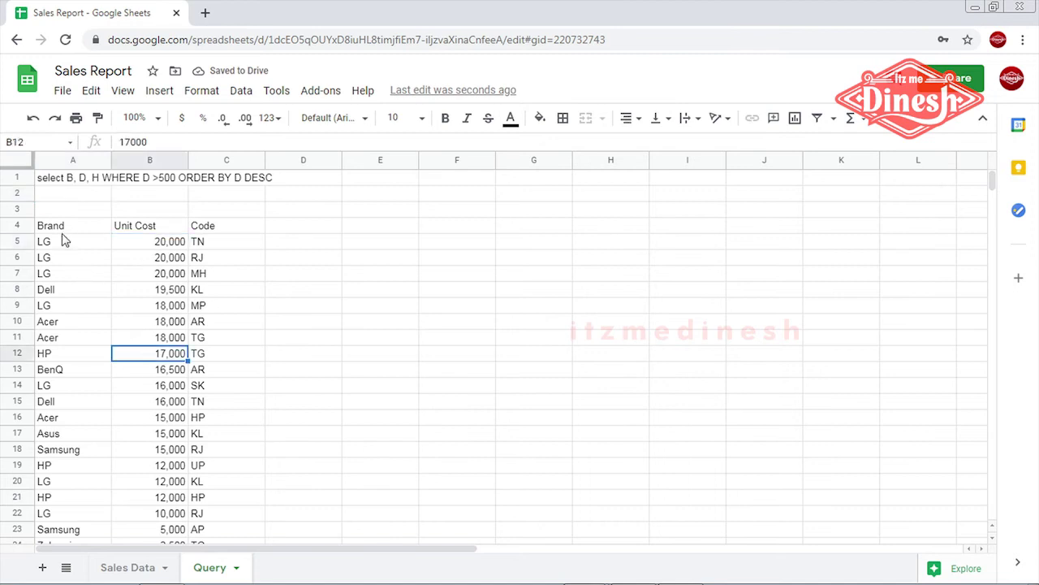
{"action": "left_click", "coordinate": [63, 177]}
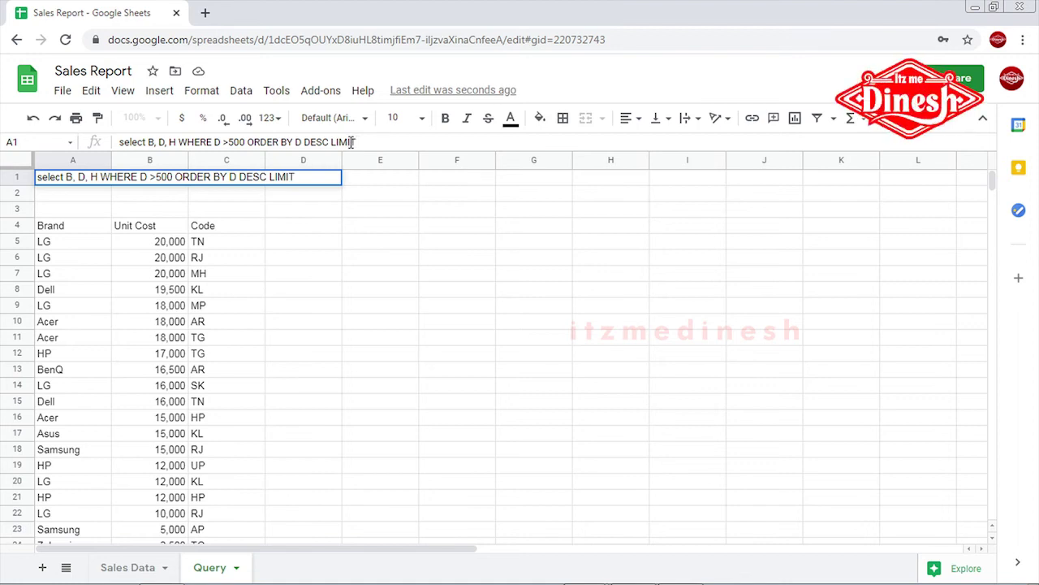
Commit LIMIT 5 and check the five Unit Costs: 20,000 three times, 19,500 and 18,000
{"action": "key", "text": "Return"}
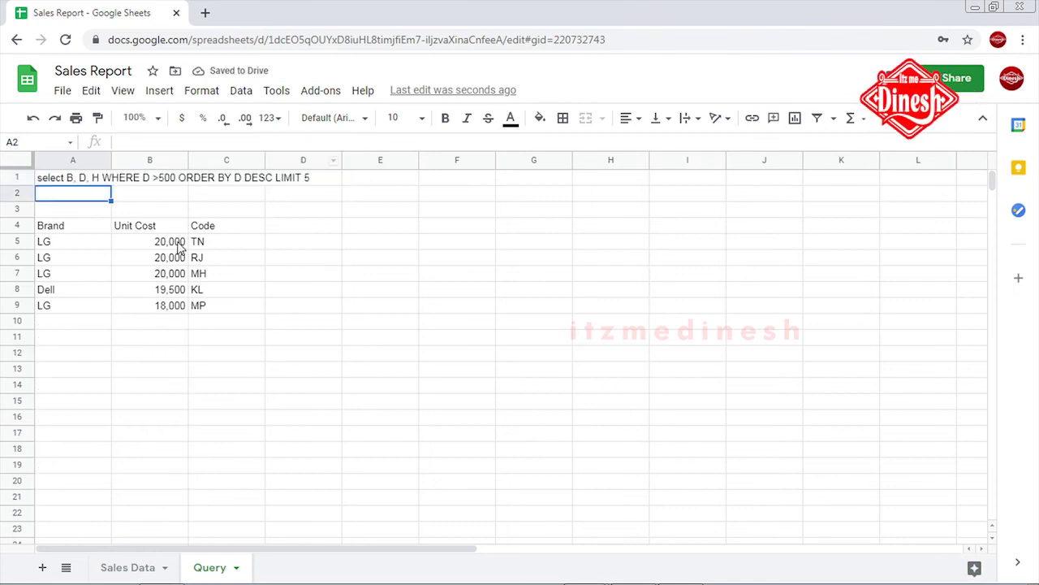
{"action": "left_click_drag", "start_coordinate": [179, 243], "coordinate": [179, 314]}
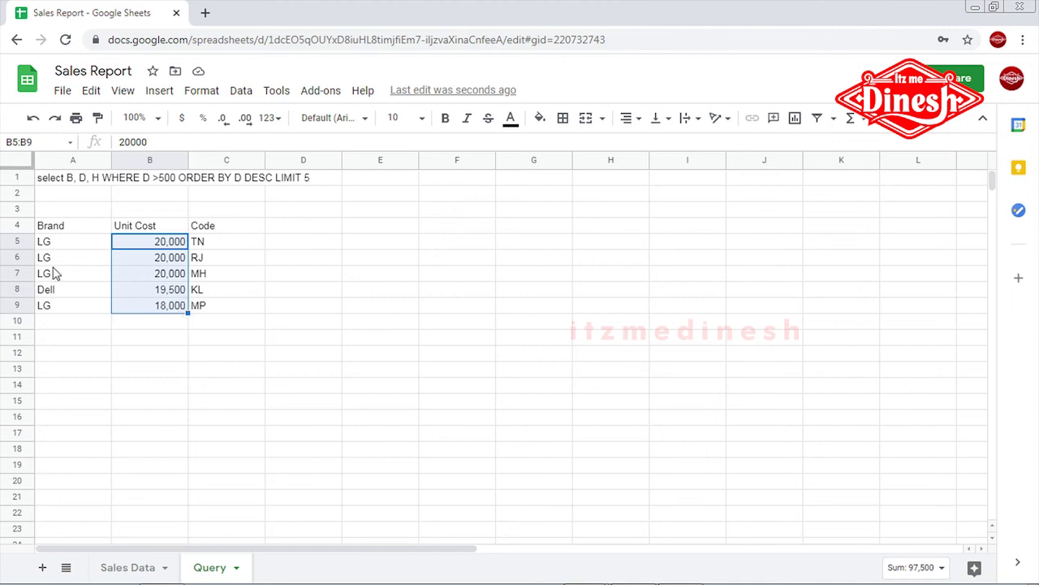
{"action": "left_click_drag", "start_coordinate": [49, 244], "coordinate": [210, 307]}
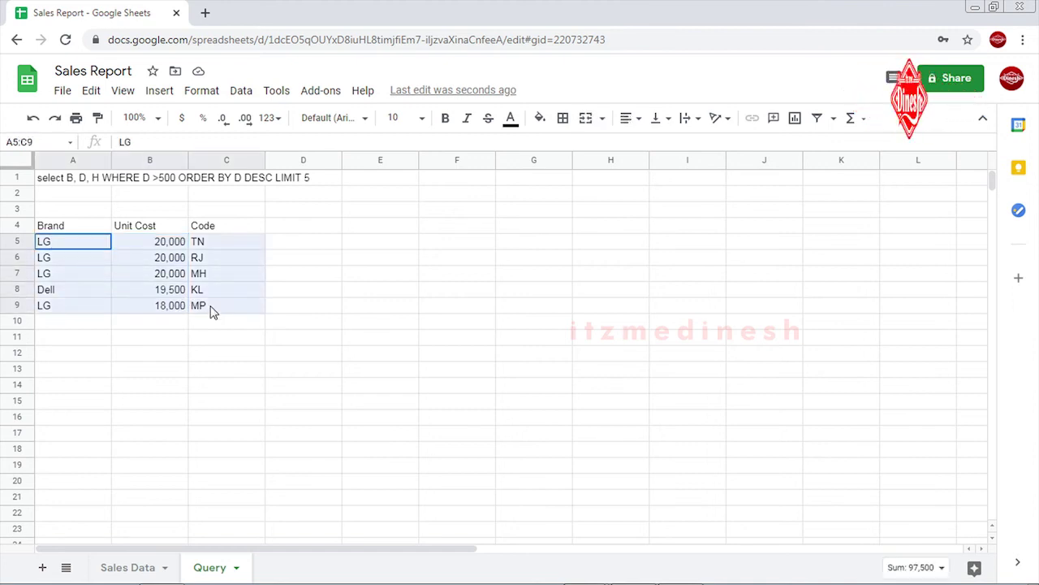
{"action": "left_click", "coordinate": [172, 246]}
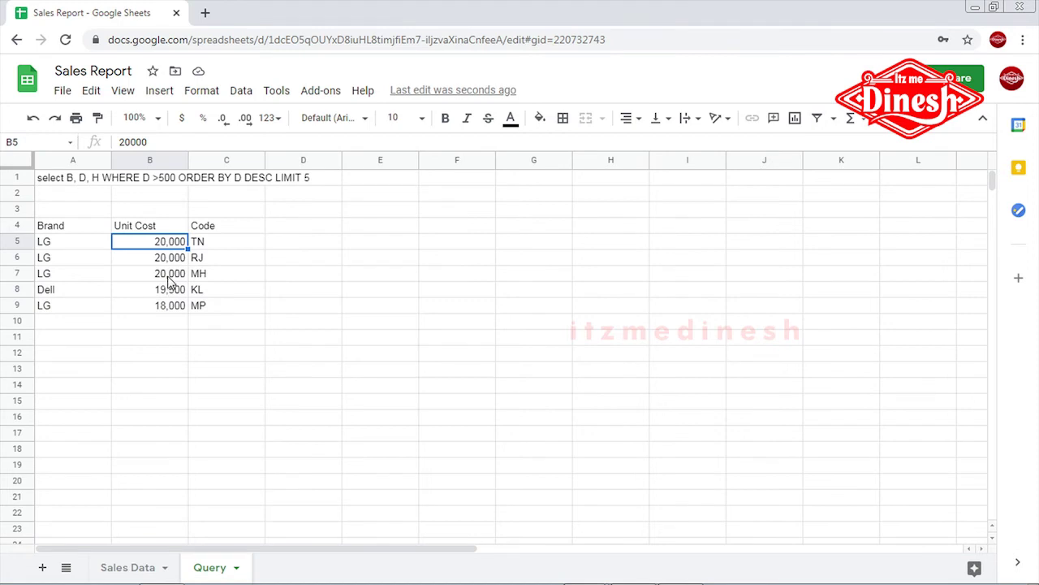
{"action": "left_click", "coordinate": [169, 276]}
{"action": "left_click", "coordinate": [168, 290]}
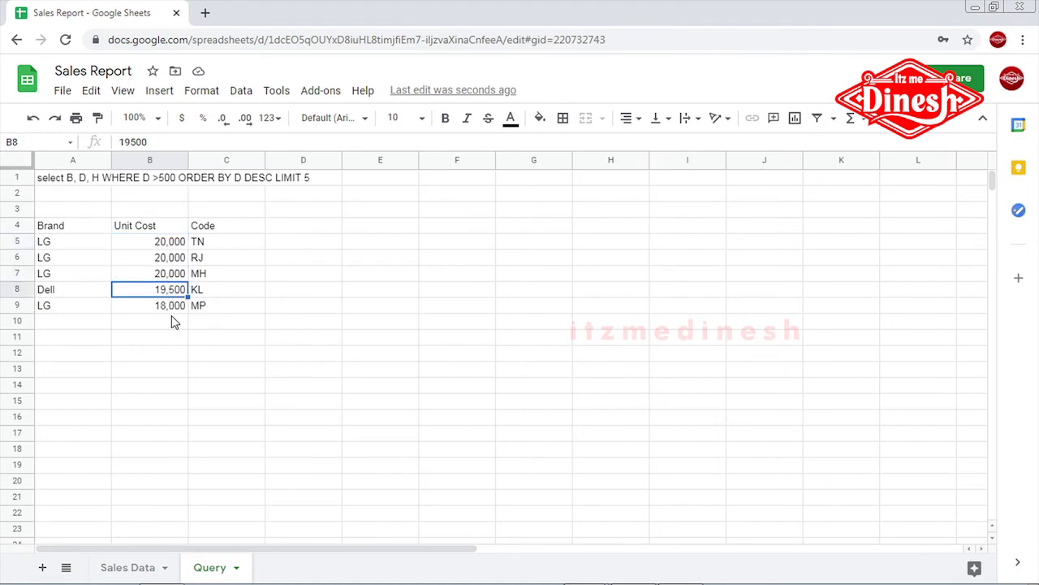
{"action": "left_click", "coordinate": [174, 308]}
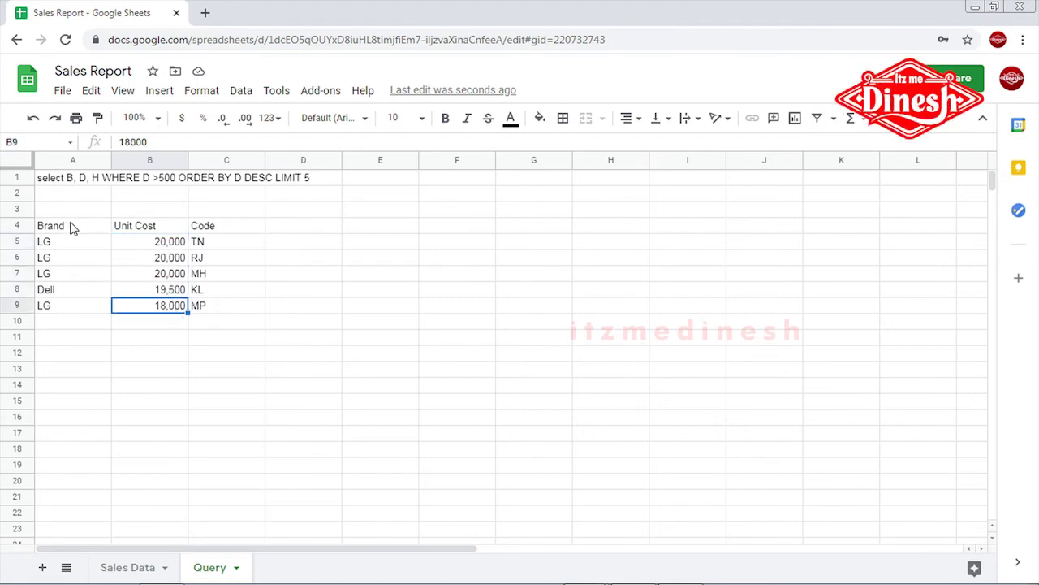
Change the A1 query's LIMIT from 5 to 10 and check the ten Unit Costs, 20,000 down to 16,000
{"action": "left_click", "coordinate": [84, 184]}
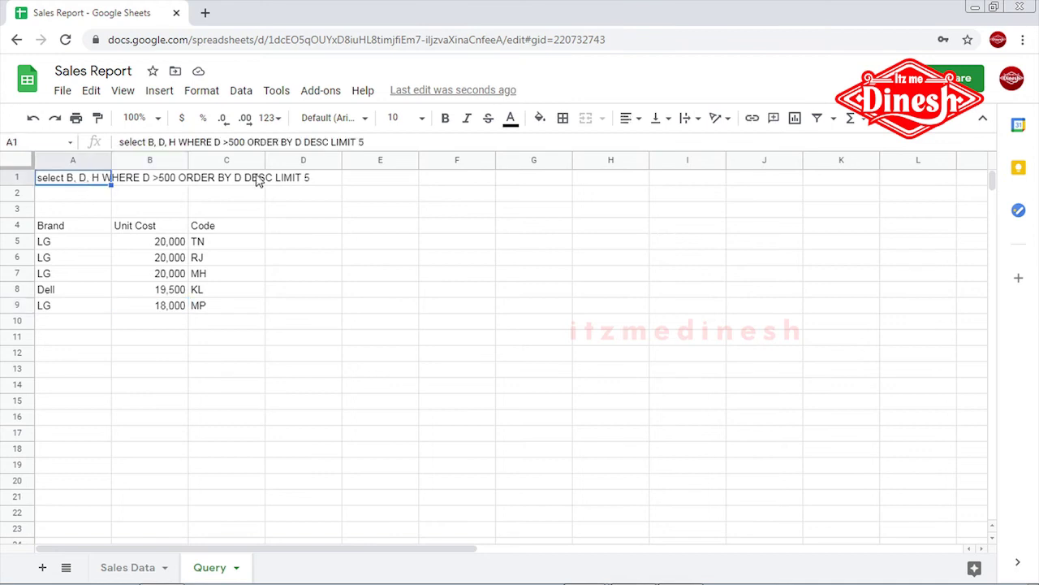
{"action": "left_click", "coordinate": [367, 142]}
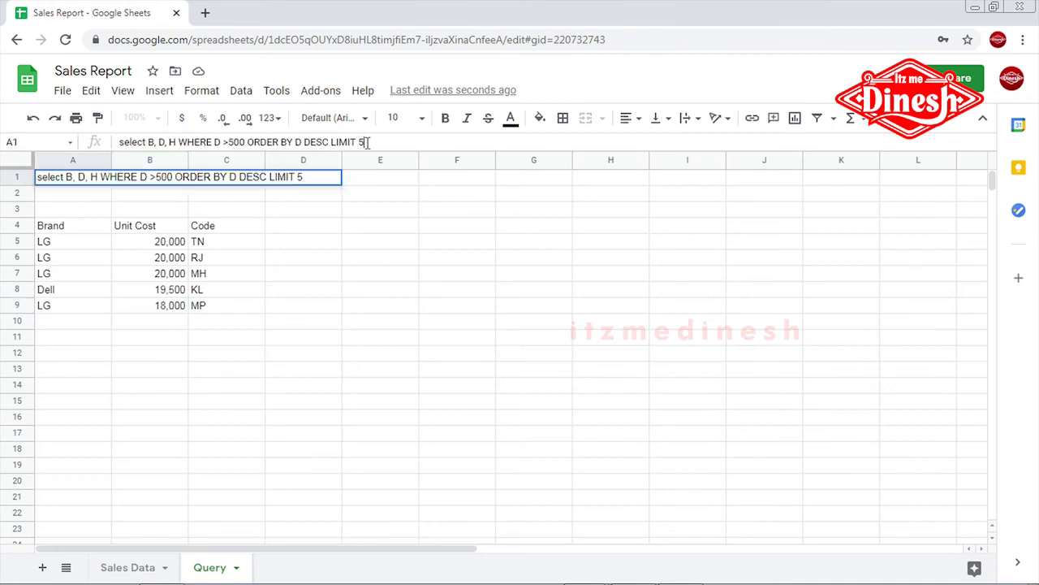
{"action": "key", "text": "BackSpace"}
{"action": "type", "text": "10"}
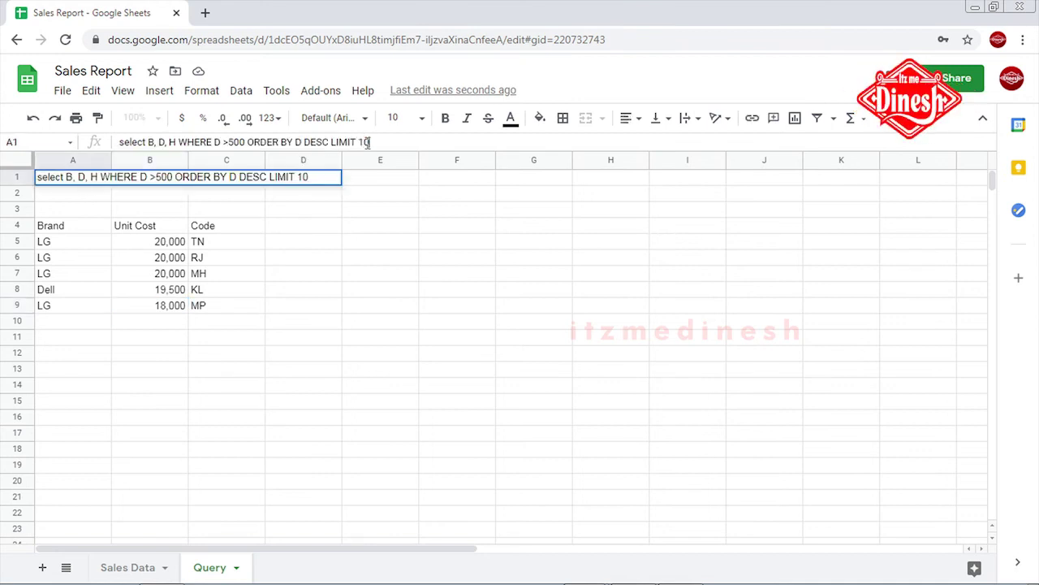
{"action": "key", "text": "Return"}
{"action": "mouse_move", "coordinate": [320, 184]}
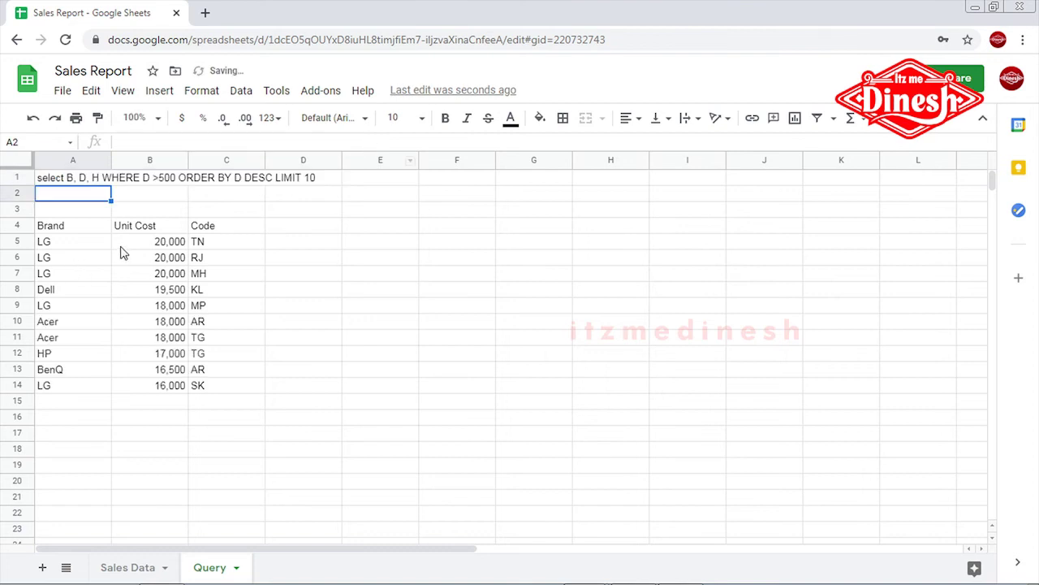
{"action": "left_click_drag", "start_coordinate": [142, 244], "coordinate": [160, 393]}
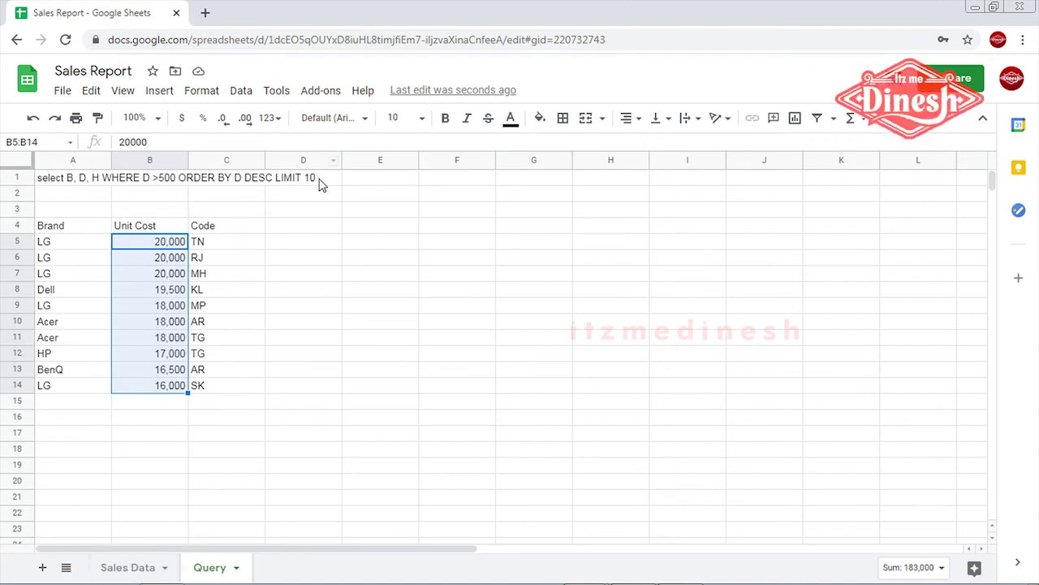
Remove DESC from the A1 query so it returns the ten cheapest rows above 500, from 600 to 12,000
{"action": "left_click", "coordinate": [99, 179]}
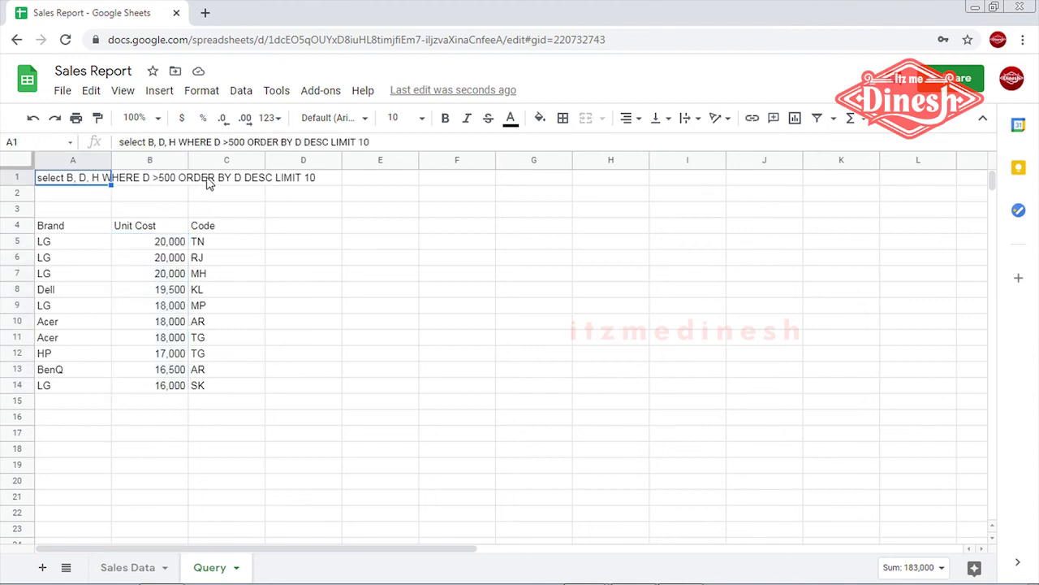
{"action": "double_click", "coordinate": [316, 143]}
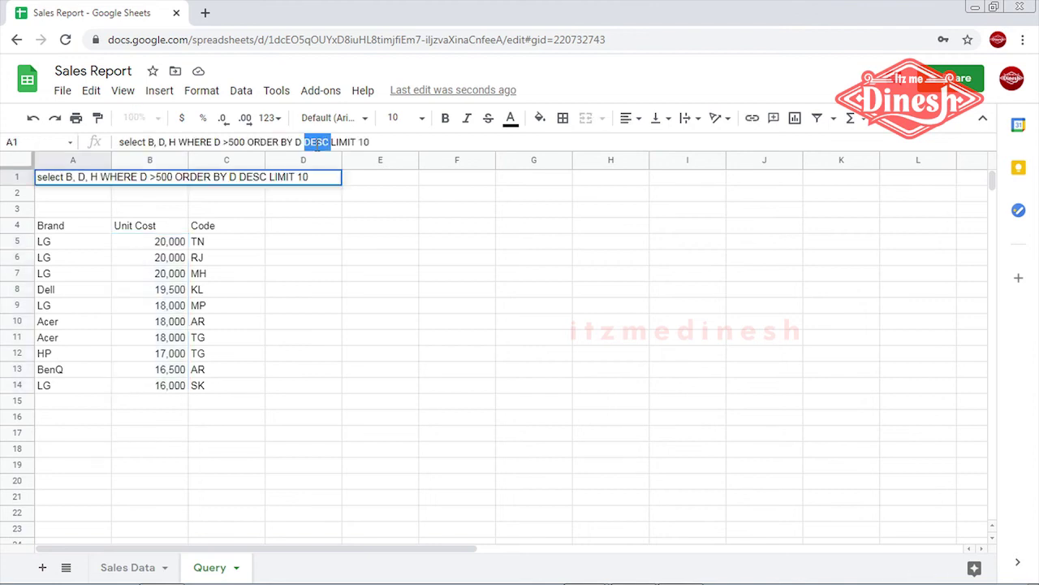
{"action": "key", "text": "BackSpace"}
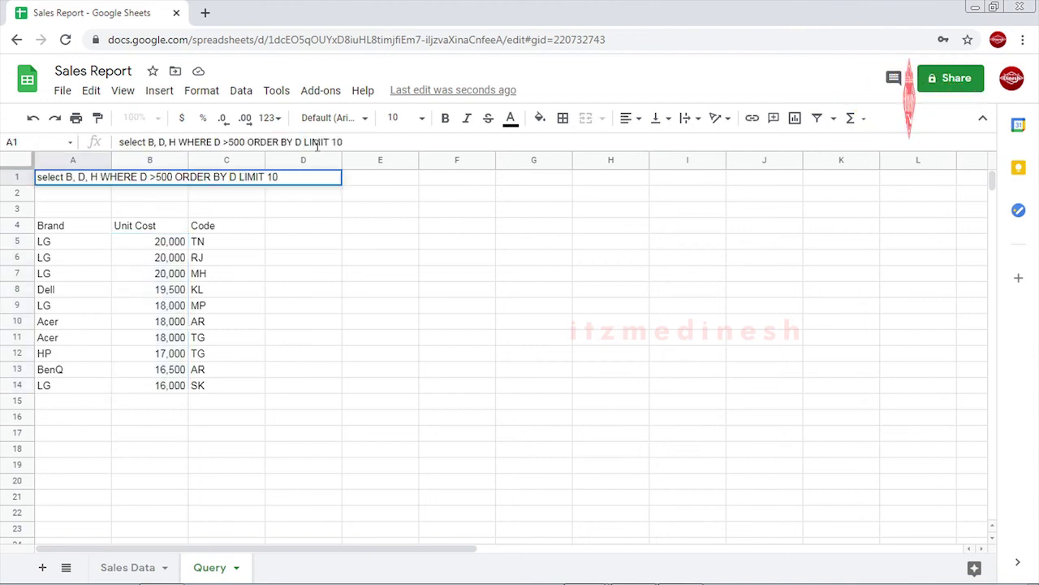
{"action": "key", "text": "Return"}
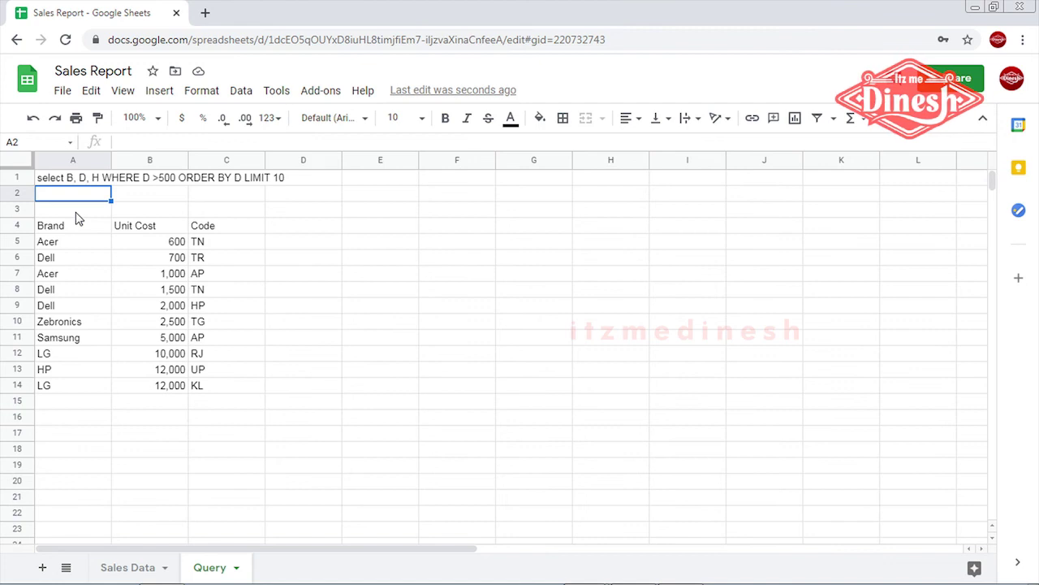
{"action": "left_click_drag", "start_coordinate": [55, 242], "coordinate": [50, 402]}
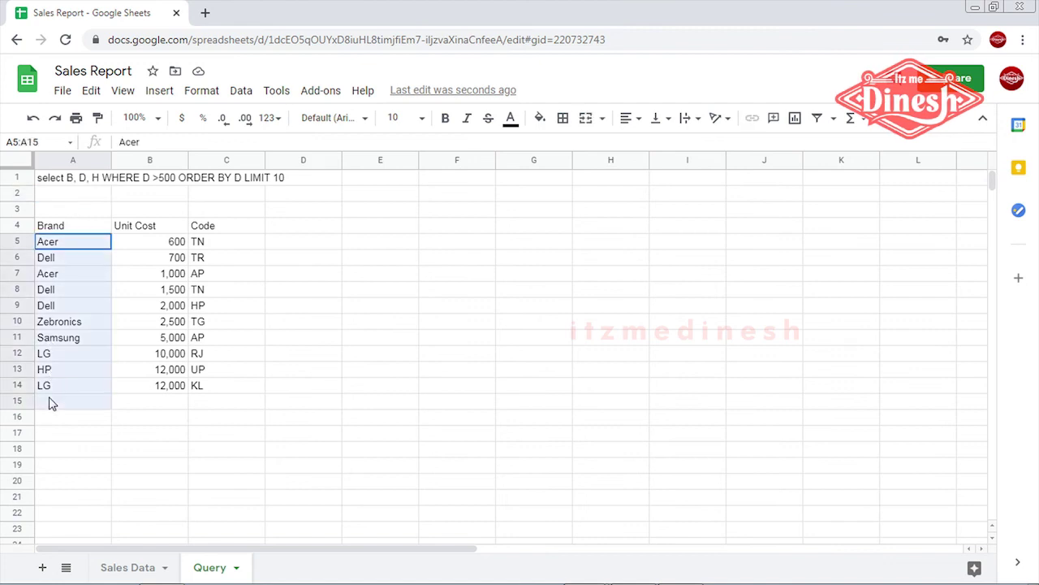
{"action": "left_click", "coordinate": [254, 327]}
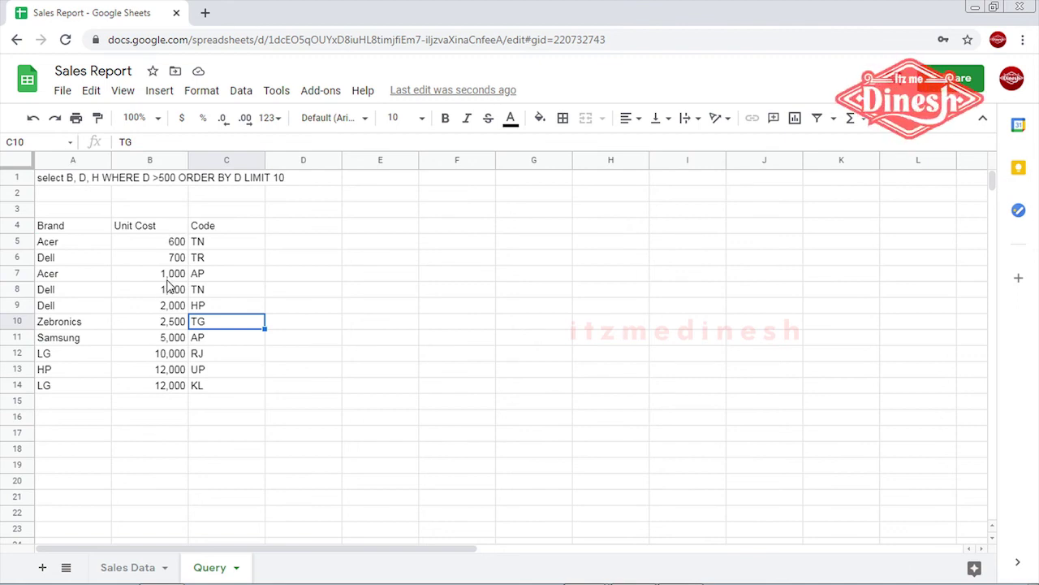
{"action": "left_click", "coordinate": [159, 244]}
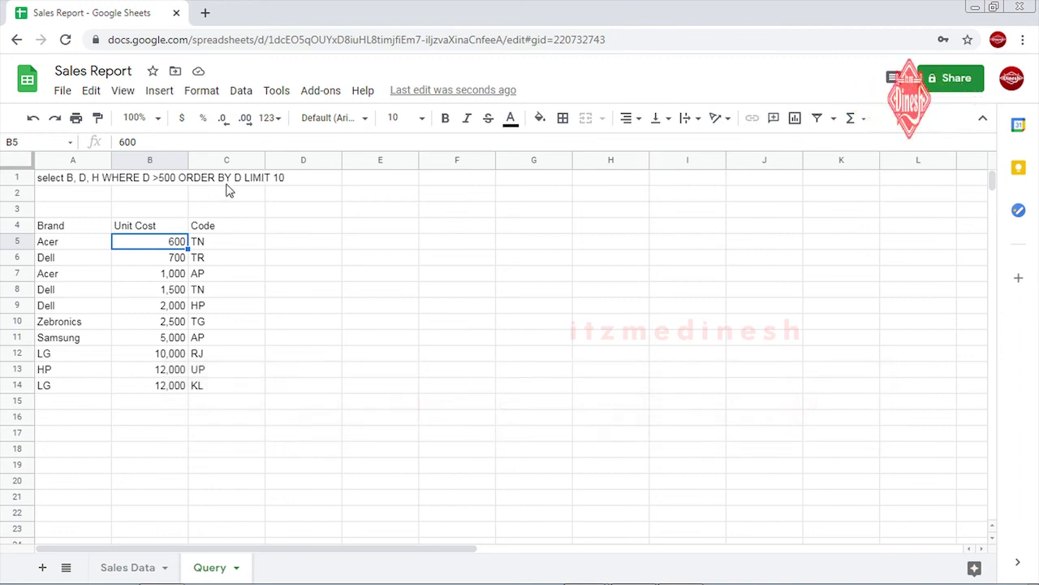
{"action": "key", "text": "ctrl+Home"}
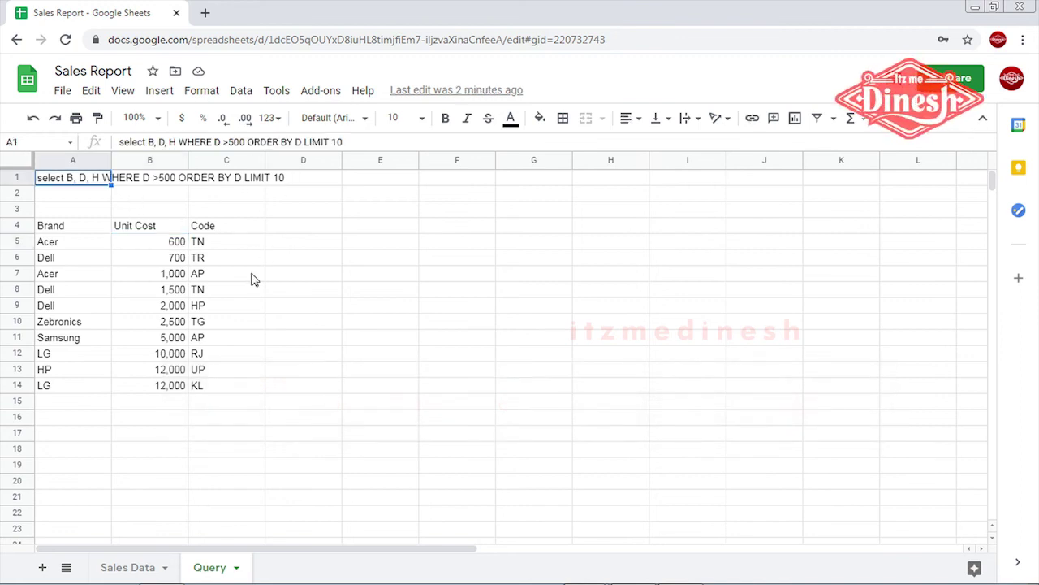
Go to the Sales Data sheet and select column G to review the State values
{"action": "left_click", "coordinate": [124, 568]}
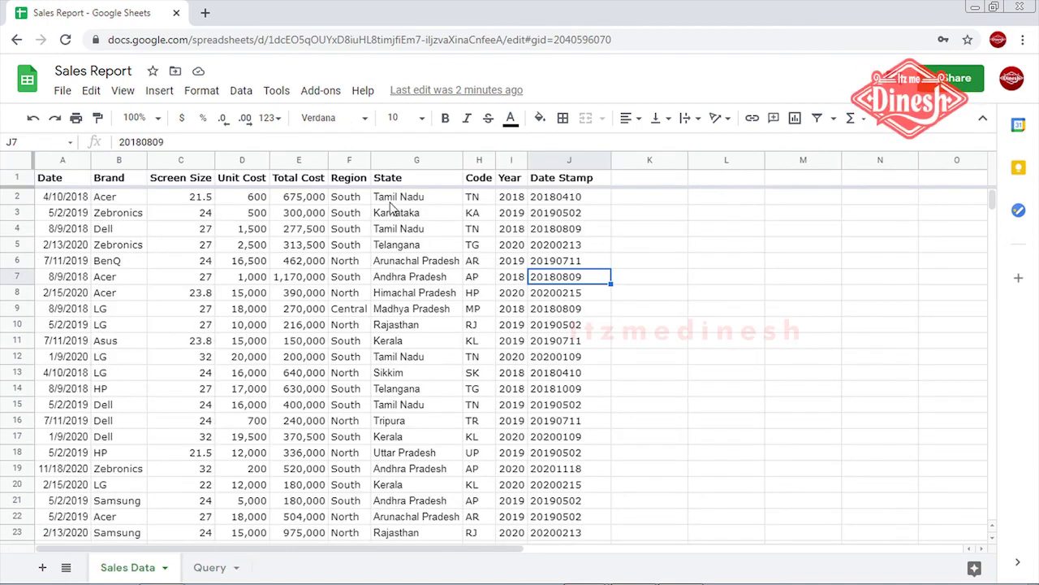
{"action": "left_click", "coordinate": [398, 201]}
{"action": "left_click", "coordinate": [404, 163]}
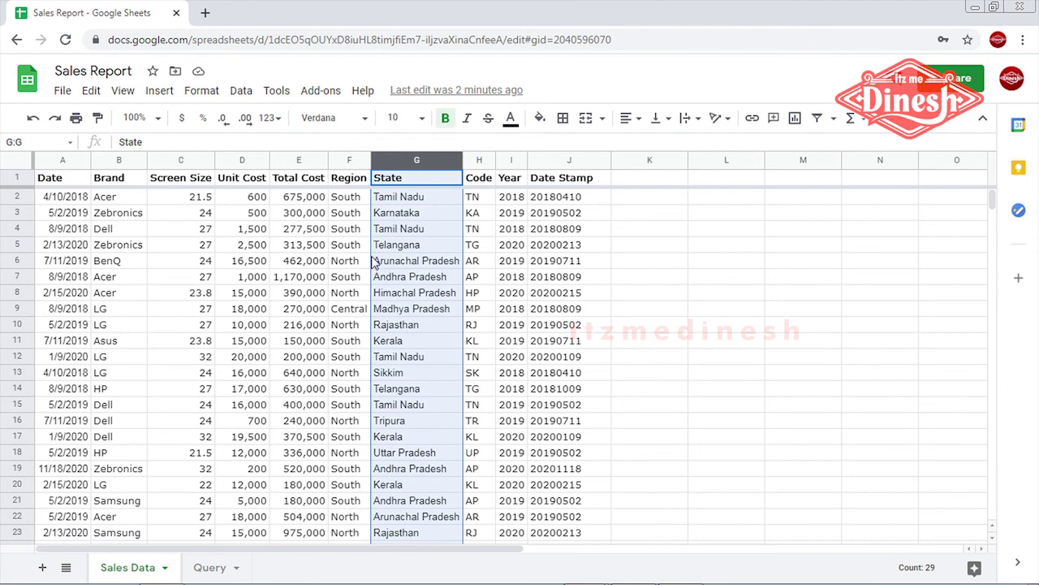
{"action": "left_click", "coordinate": [442, 264]}
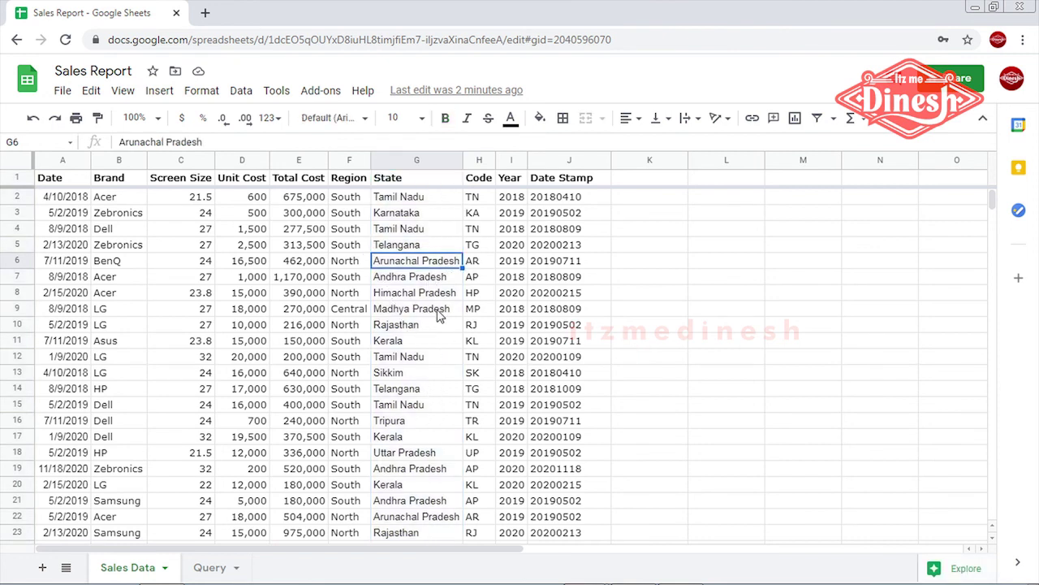